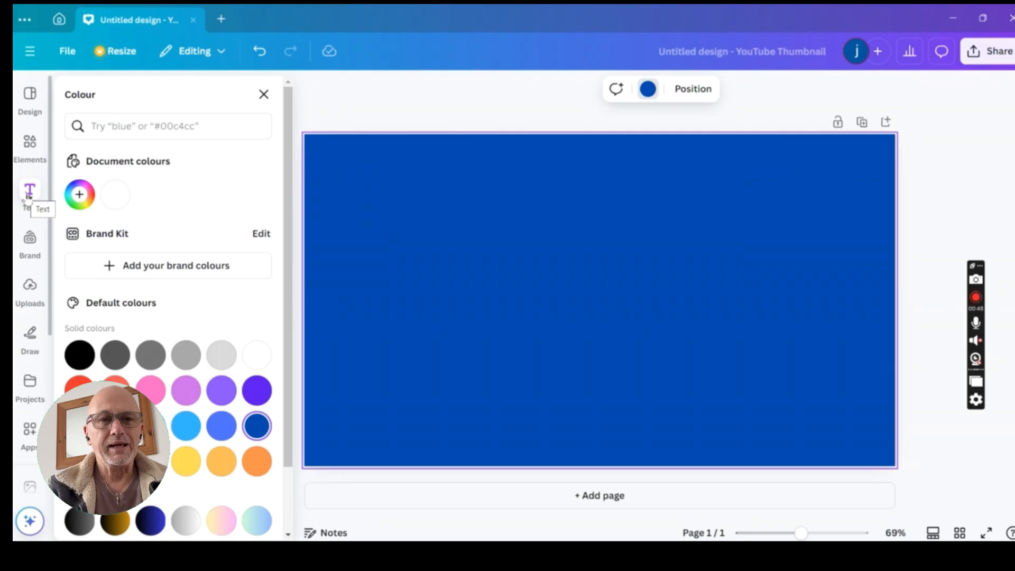
Step: Add a three-line heading reading "Creating A Clickable Thumbnail" to the blue page, and replace the word "Clickable" with "Viral"
left_click(31, 193)
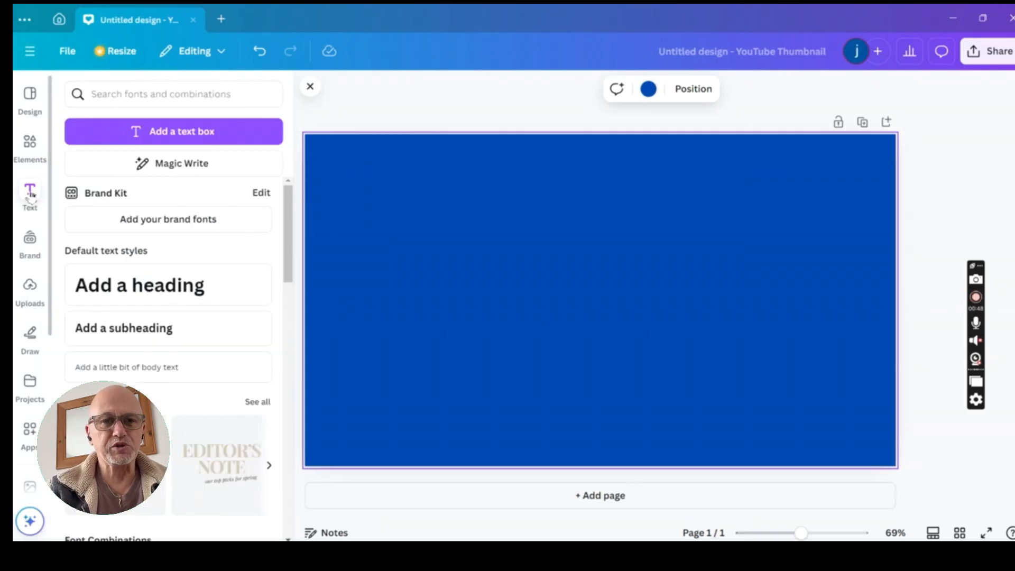
left_click(134, 280)
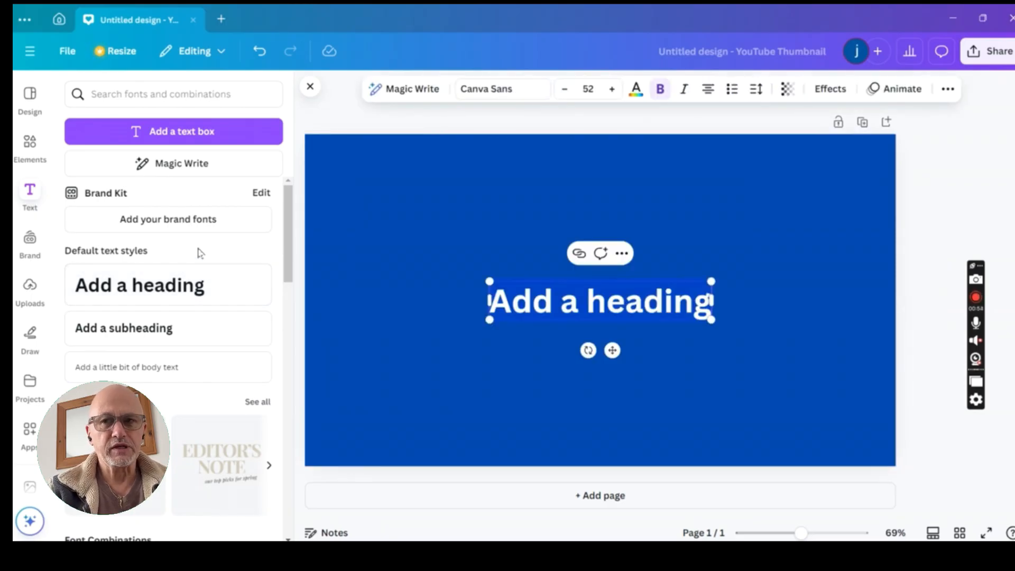
type("Cre")
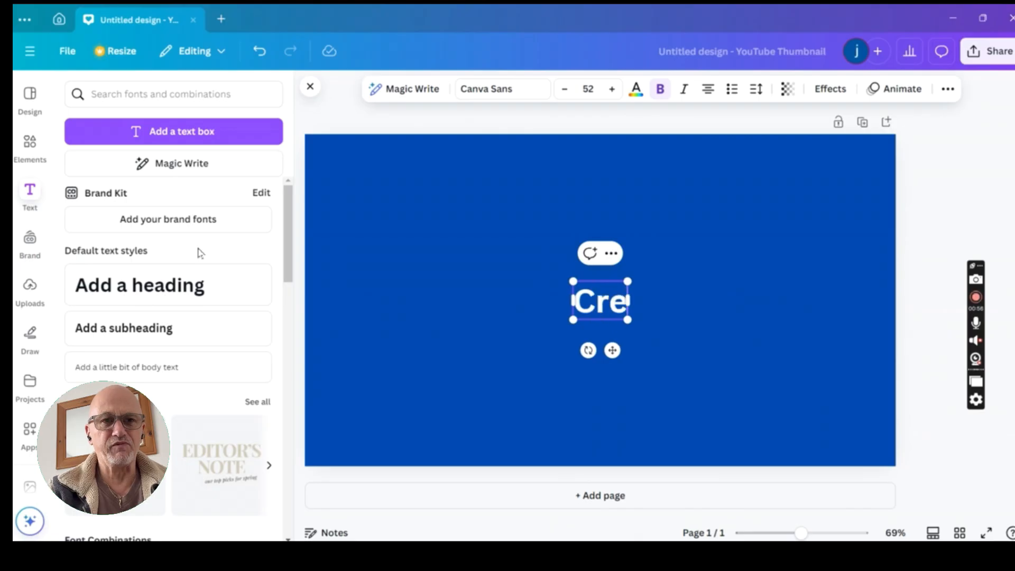
type("ating AI")
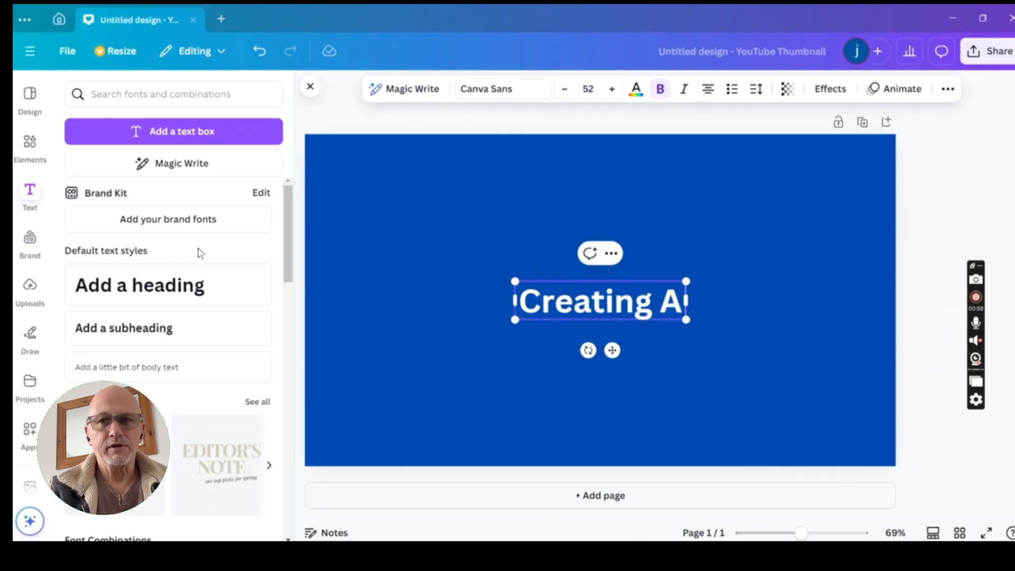
key("Return")
type("Clic")
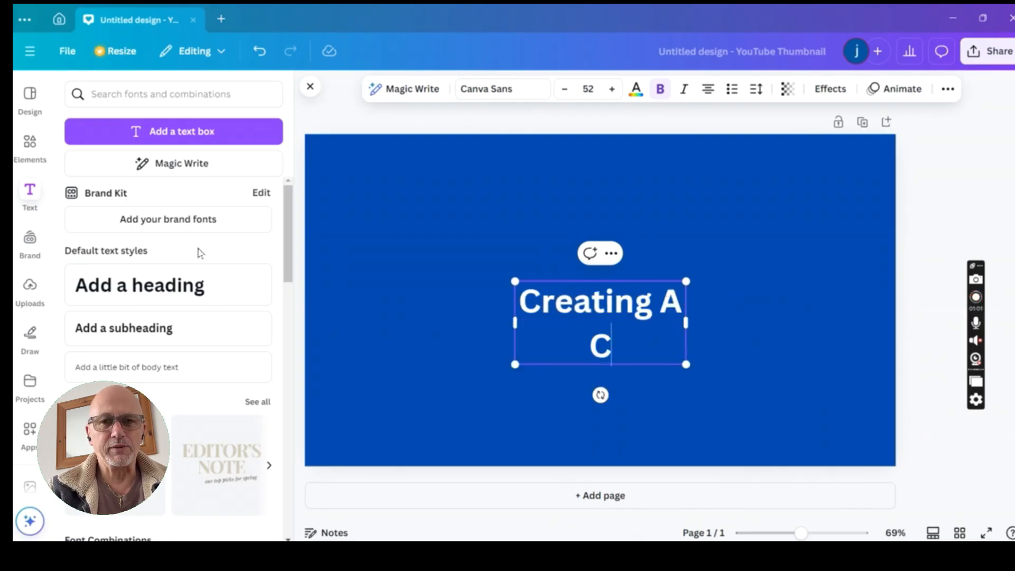
type("kable")
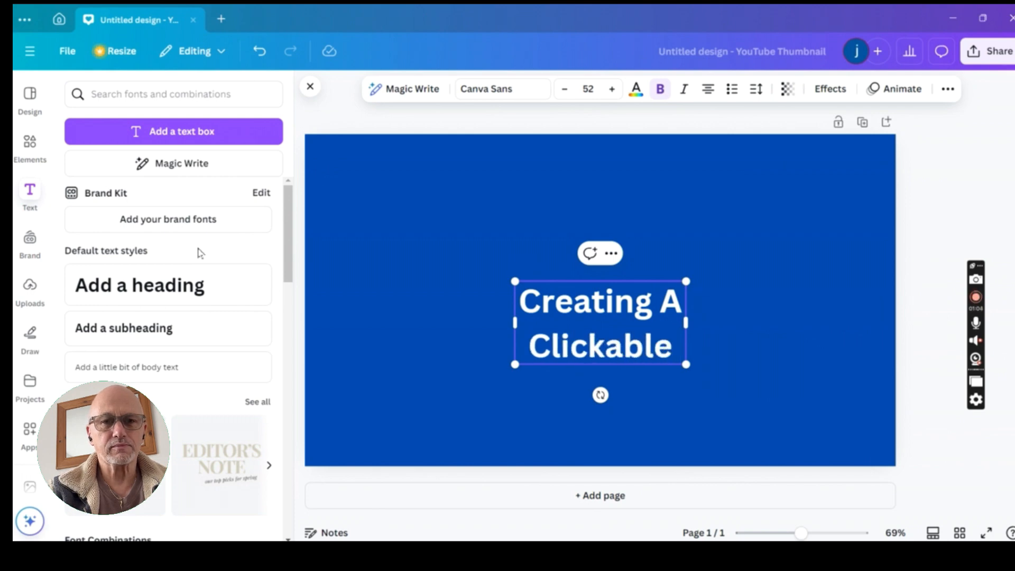
key("Return")
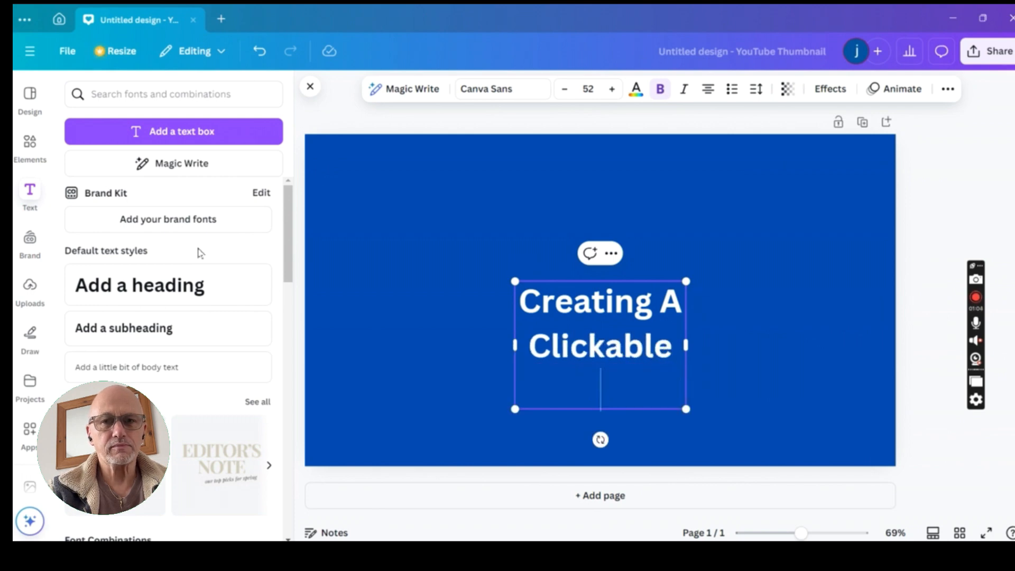
type("Thumbnail")
double_click(668, 346)
type("Viral")
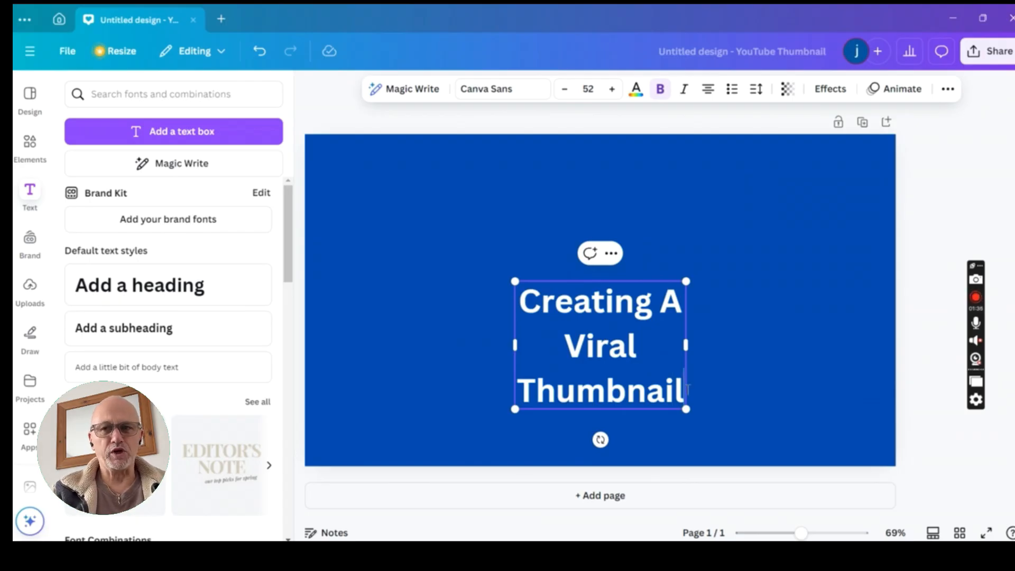
Step: Add the lines "Increase Your" and "Clicks" to the heading and move the text block to the thumbnail's upper-right area
key("Return")
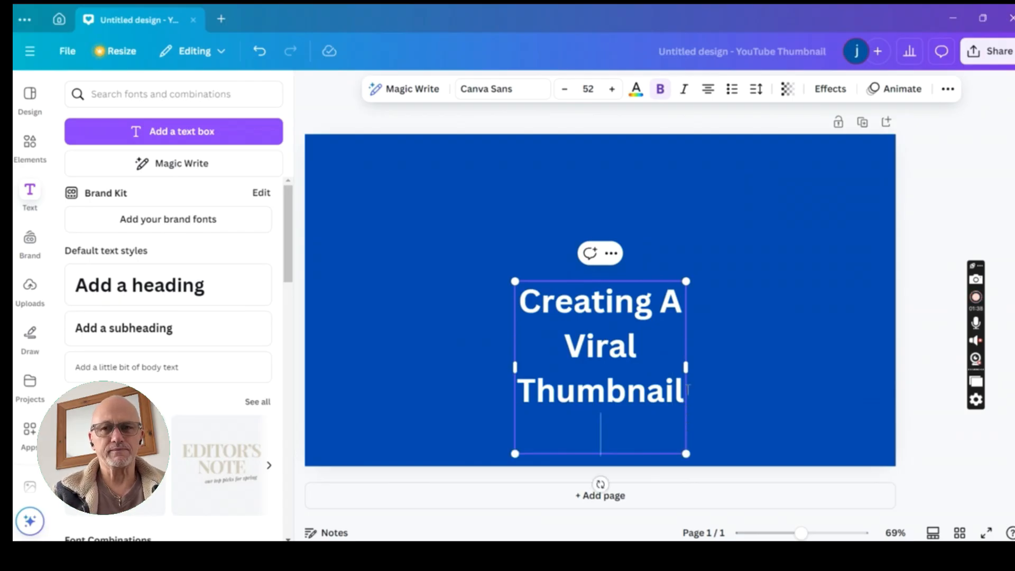
type("Inc")
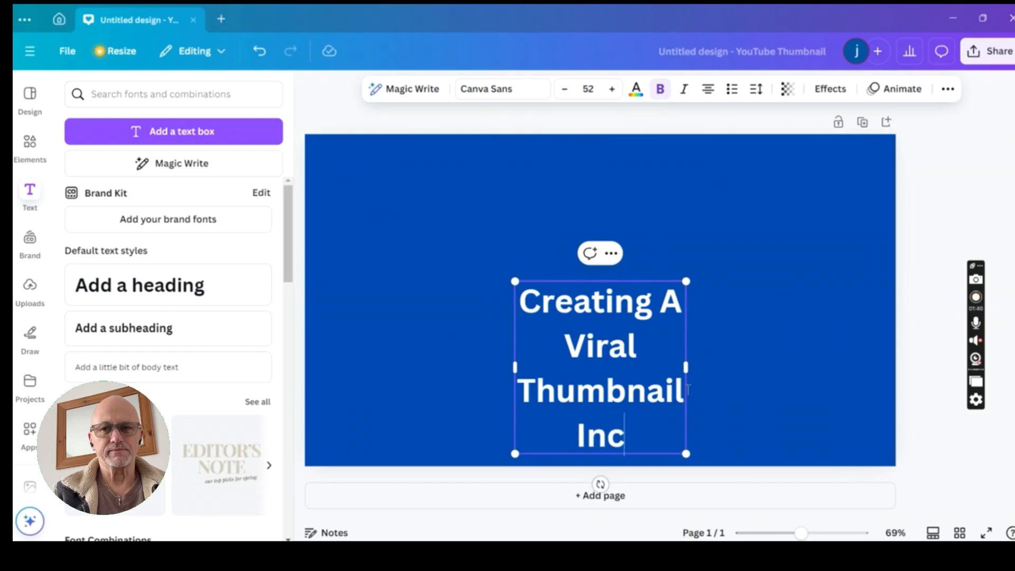
type("rease ")
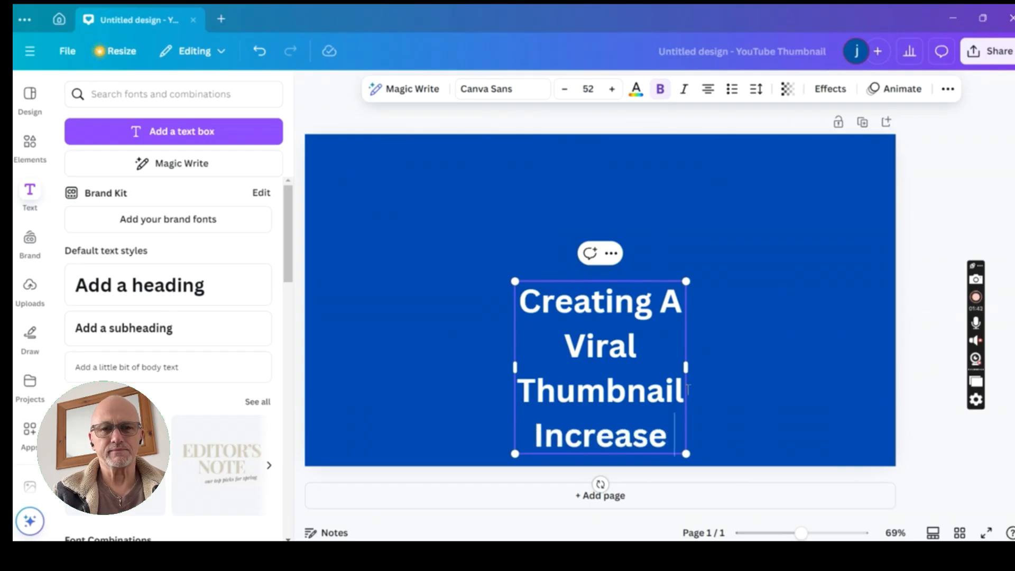
type("Your")
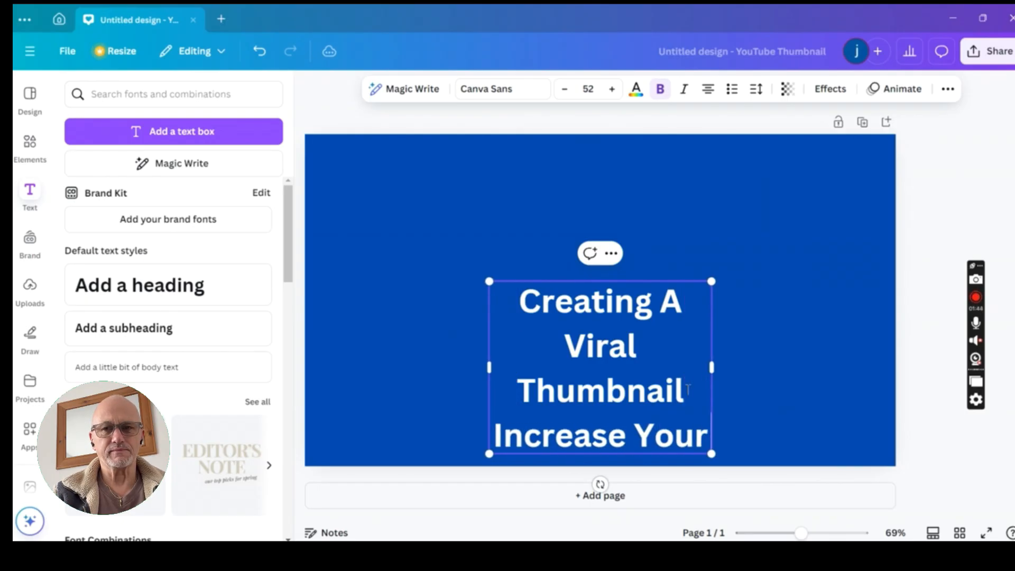
key("Return")
type("Clicks")
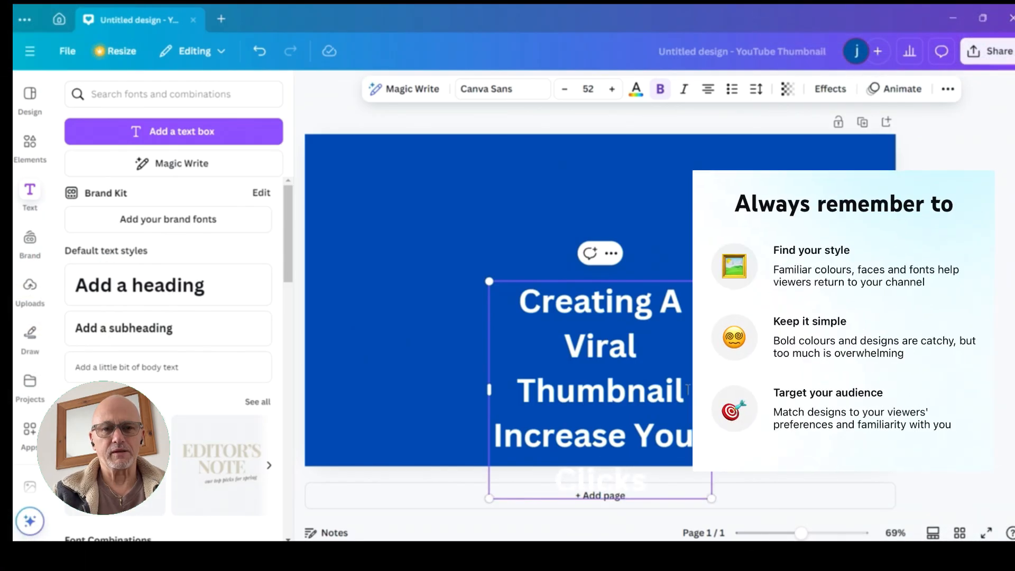
left_click(782, 338)
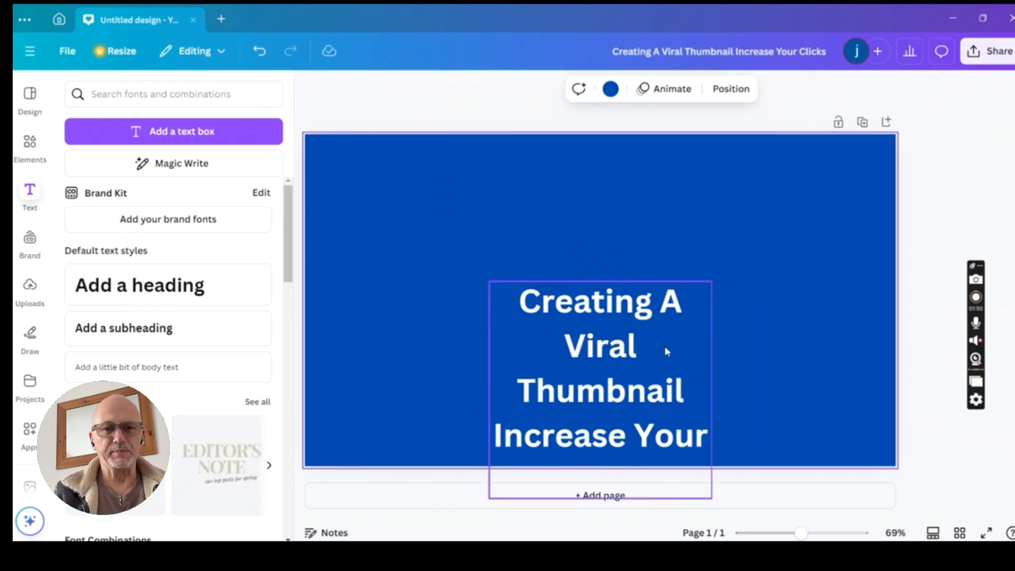
left_click_drag(664, 352, 828, 226)
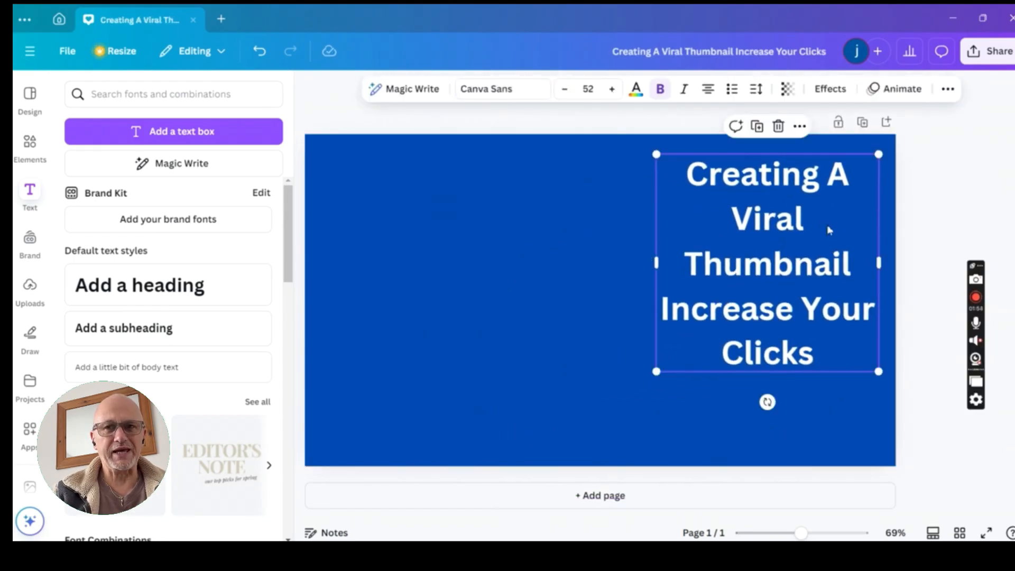
Step: Apply the Outline effect to the heading text in black with a thickness of 200
left_click(827, 91)
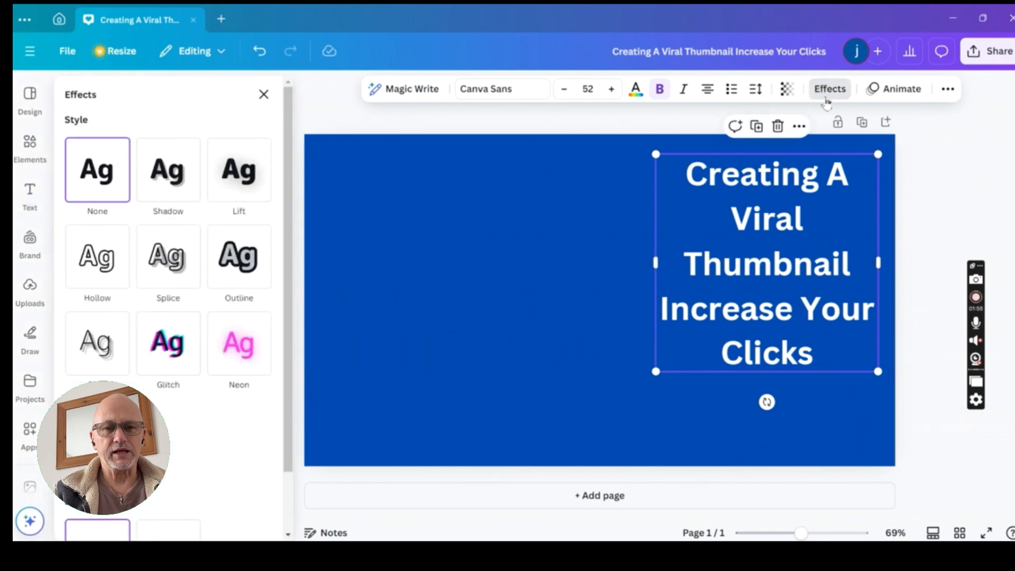
left_click(250, 274)
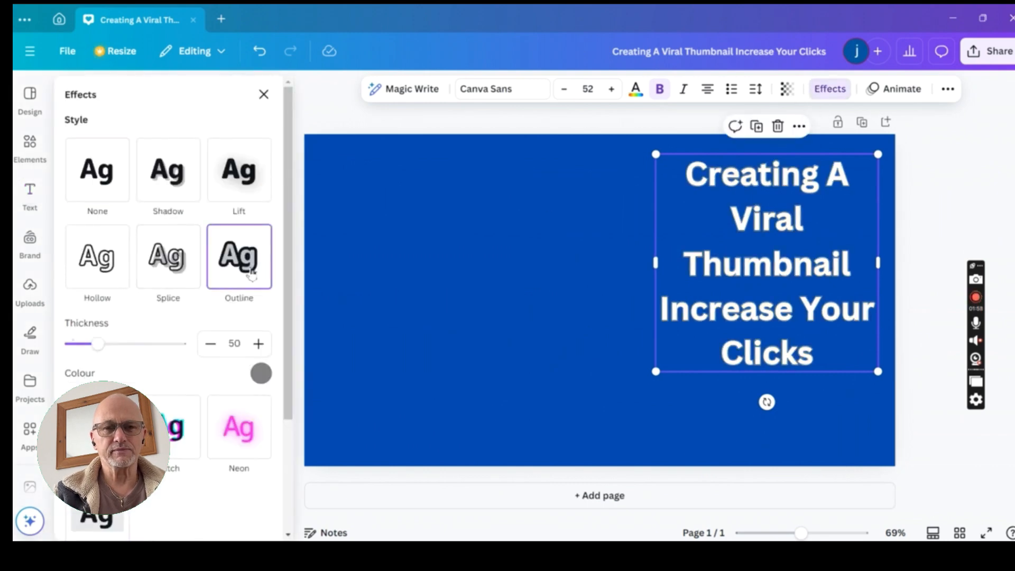
left_click(261, 373)
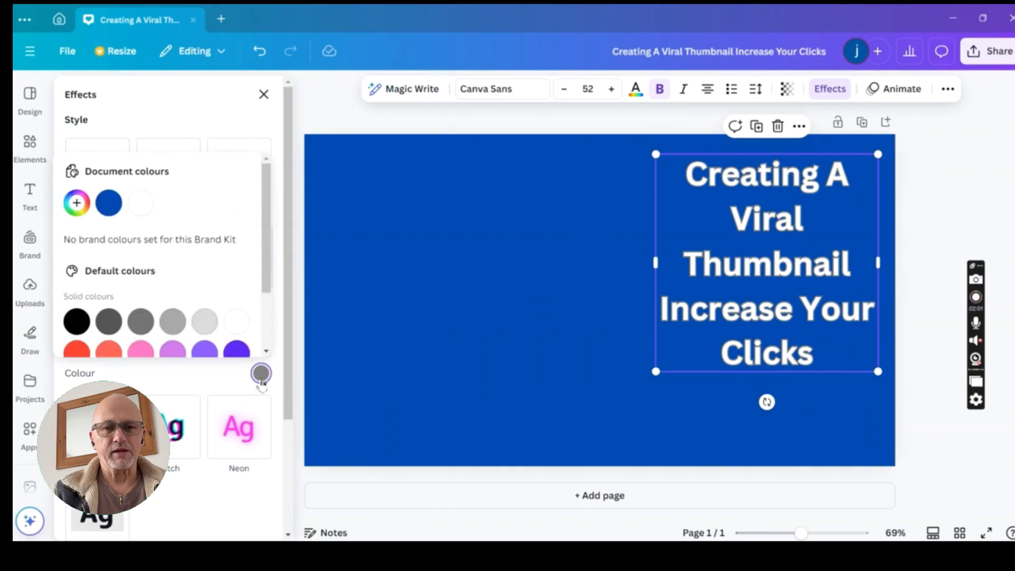
left_click(83, 320)
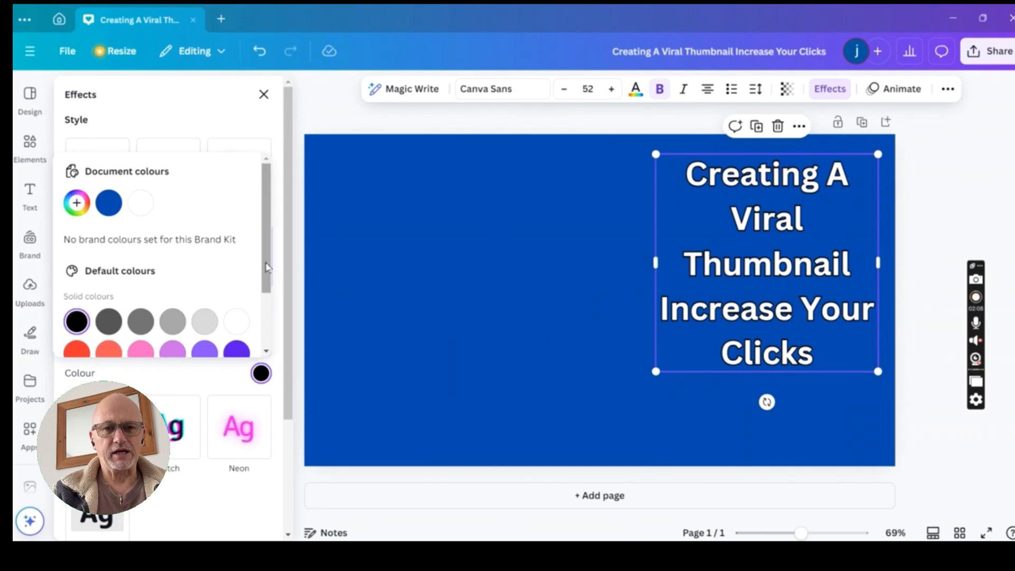
scroll(264, 264, "down", 2)
left_click(289, 283)
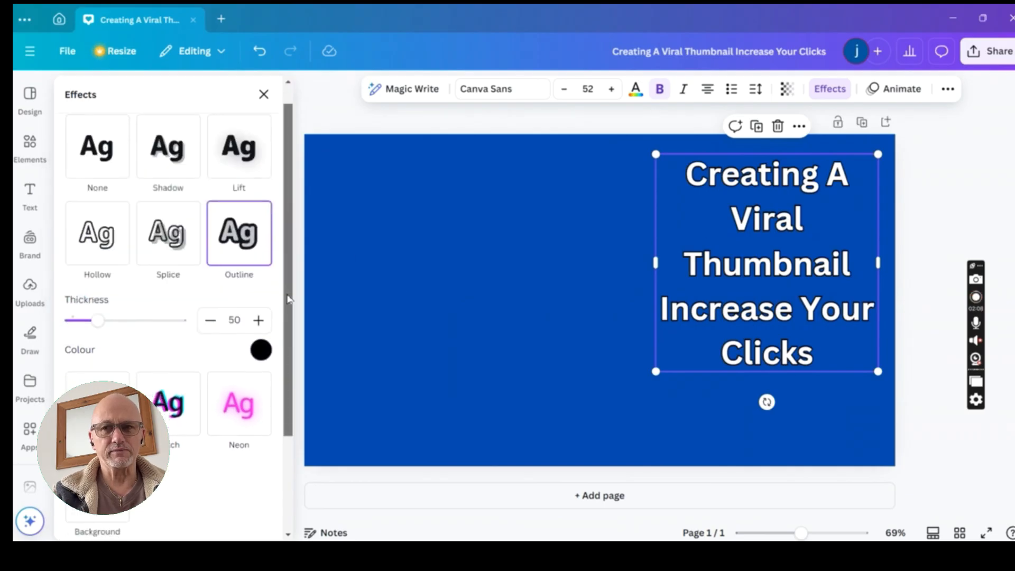
left_click_drag(102, 327, 186, 341)
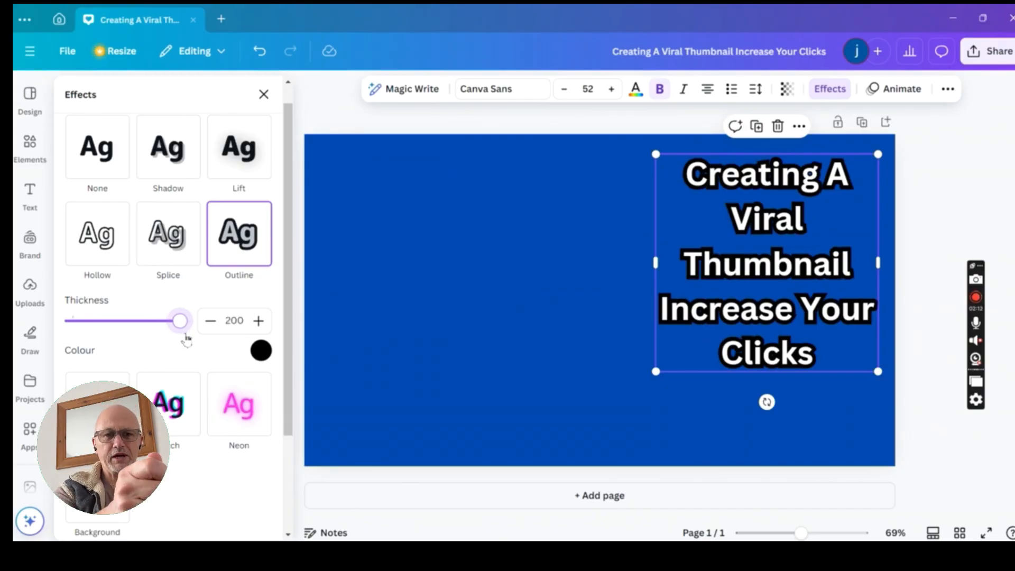
Step: Place the uploaded photo of the man pointing at a Canva phone enlarged beside the heading, and remove its background
left_click(27, 288)
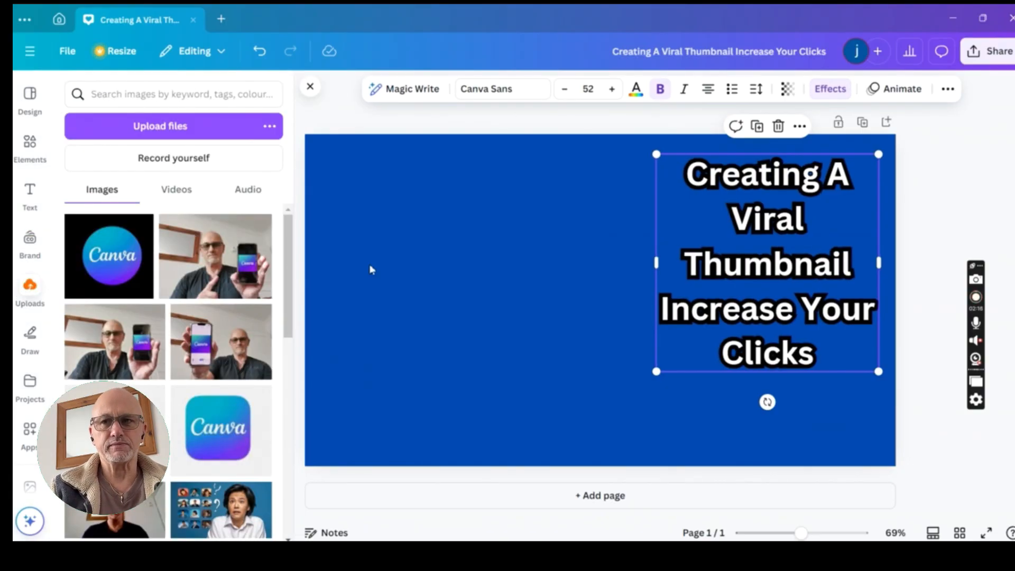
left_click(225, 268)
left_click_drag(570, 315, 408, 244)
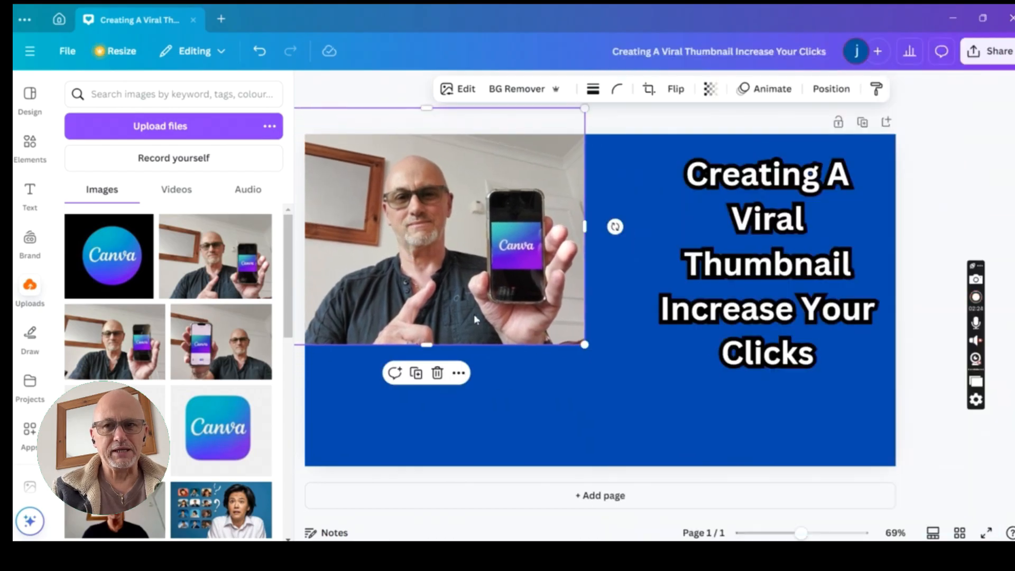
left_click_drag(586, 346, 759, 475)
left_click_drag(557, 408, 449, 411)
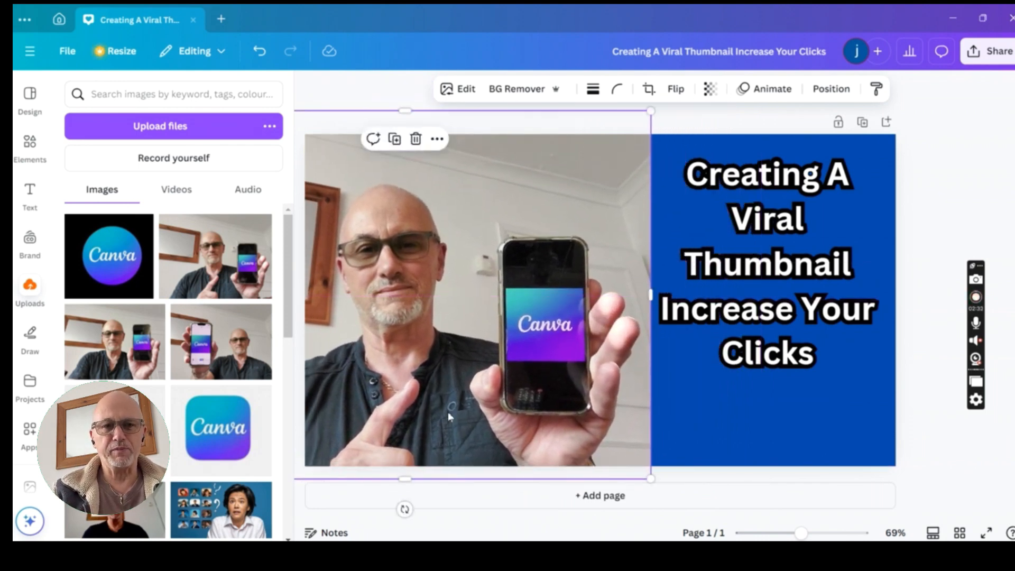
left_click(515, 93)
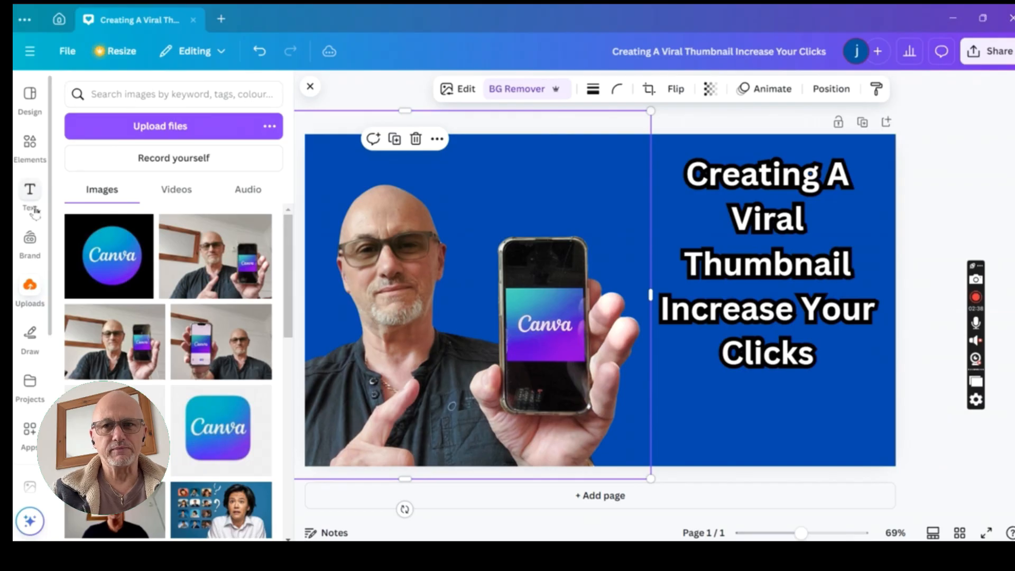
Step: Find a red "Watch Now" button graphic by searching elements for "watch now", and place it, scaled down, beneath the heading
left_click(35, 149)
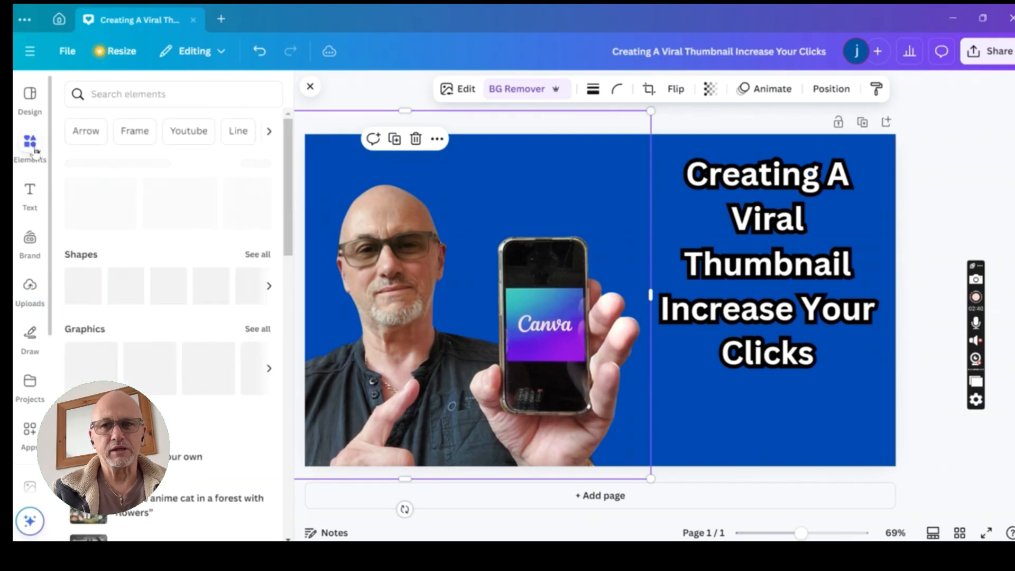
left_click(125, 93)
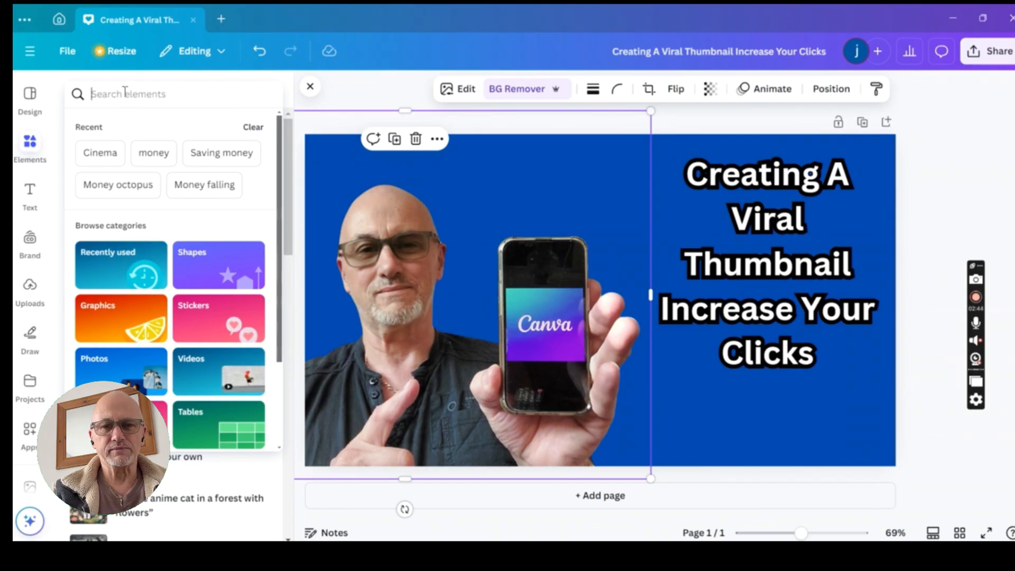
type("watc")
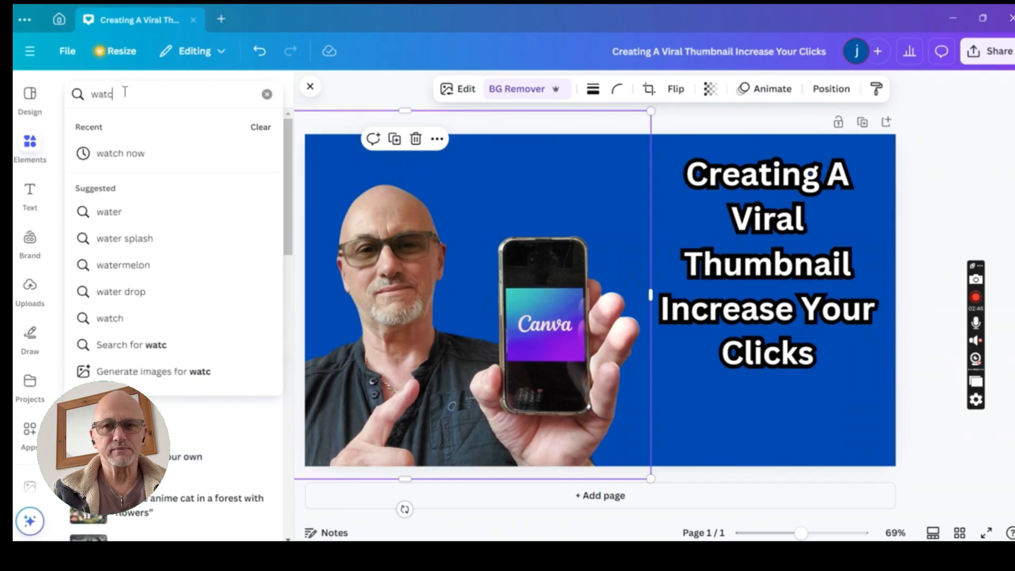
type("h now")
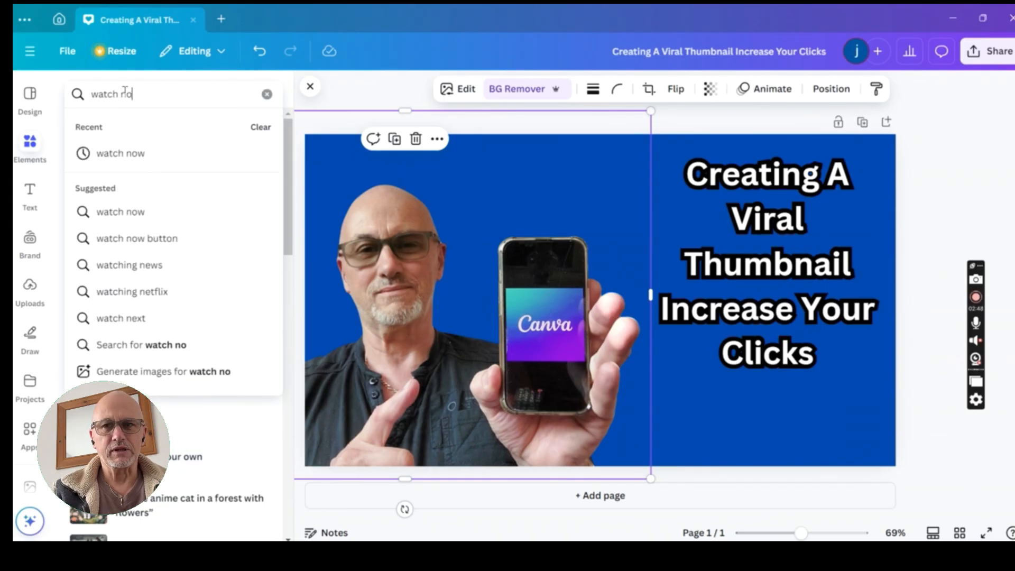
left_click(121, 153)
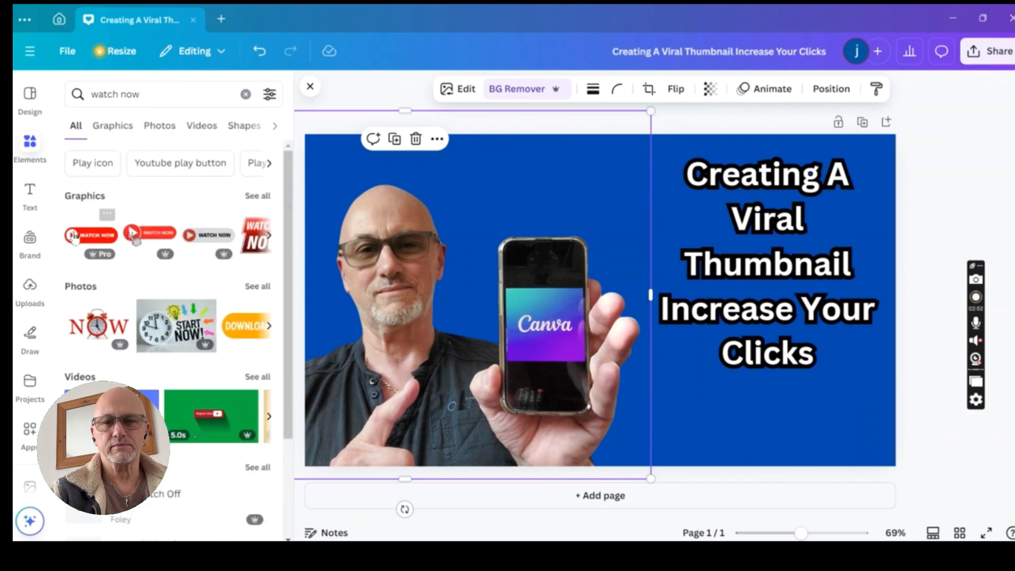
left_click(84, 239)
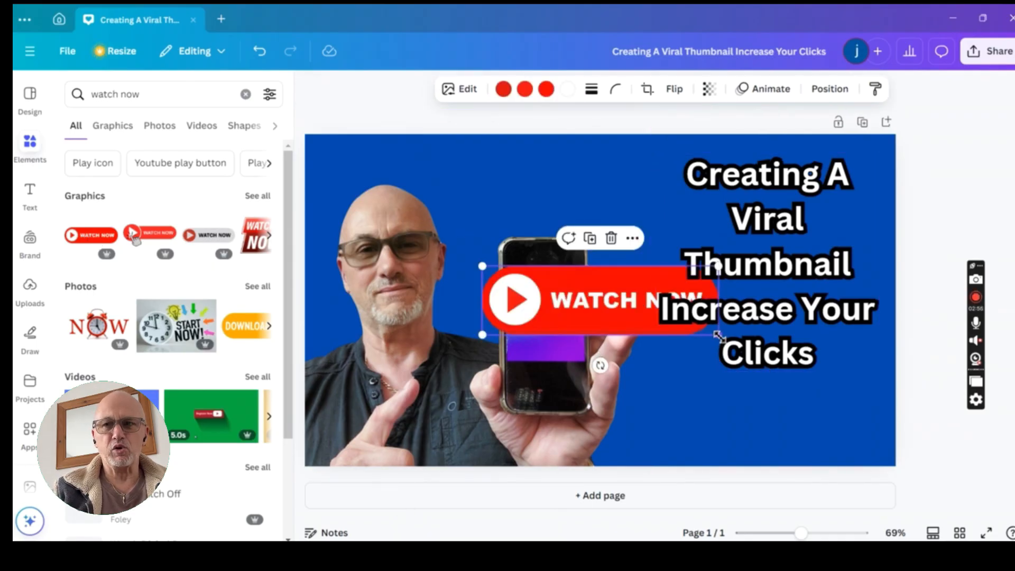
left_click_drag(718, 336, 629, 310)
left_click_drag(578, 290, 799, 426)
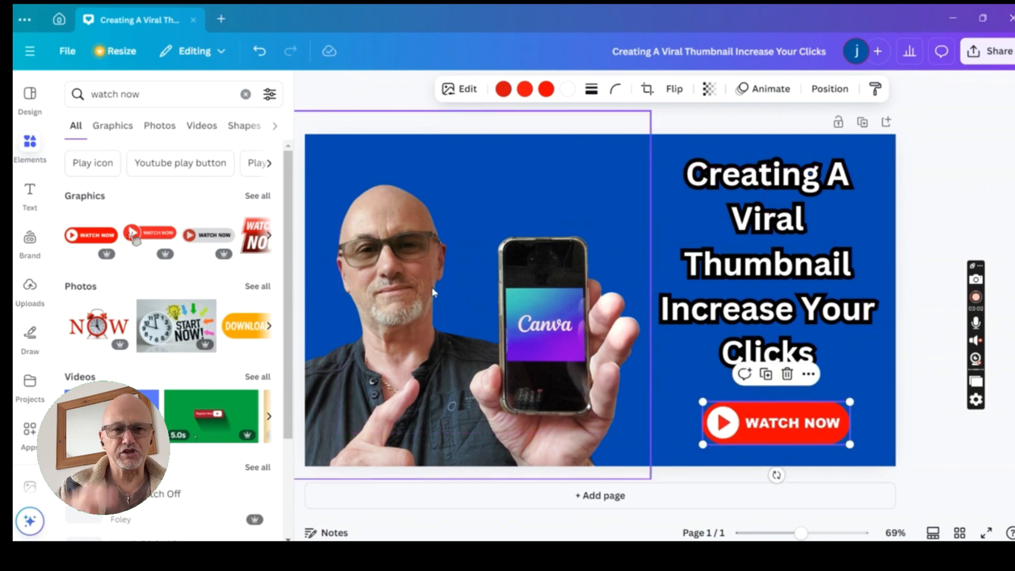
Step: Enlarge the cutout photo slightly and reposition it so it fills the left side down to the thumbnail's bottom edge
left_click_drag(432, 292, 432, 261)
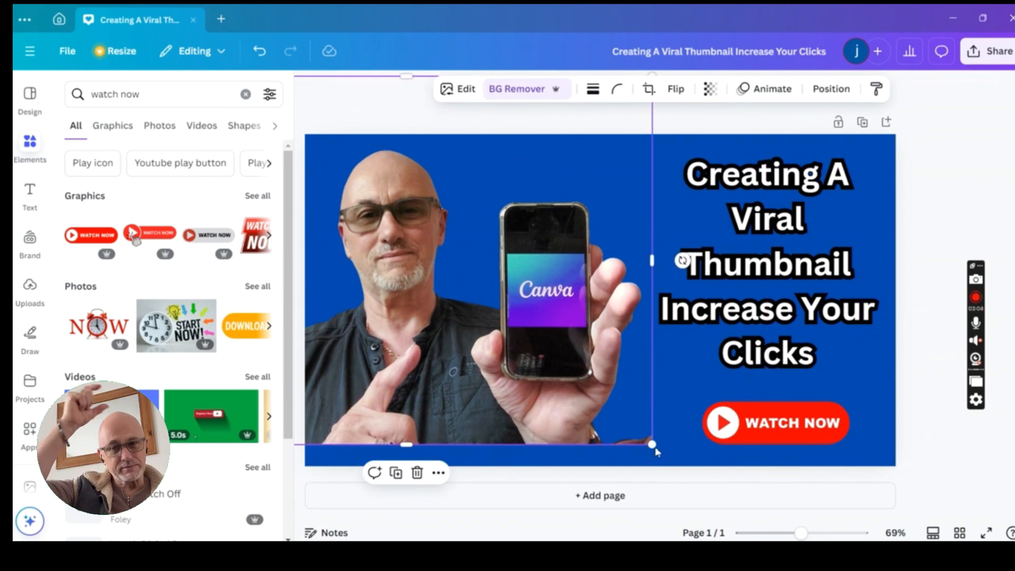
left_click_drag(654, 446, 682, 515)
left_click_drag(626, 420, 585, 428)
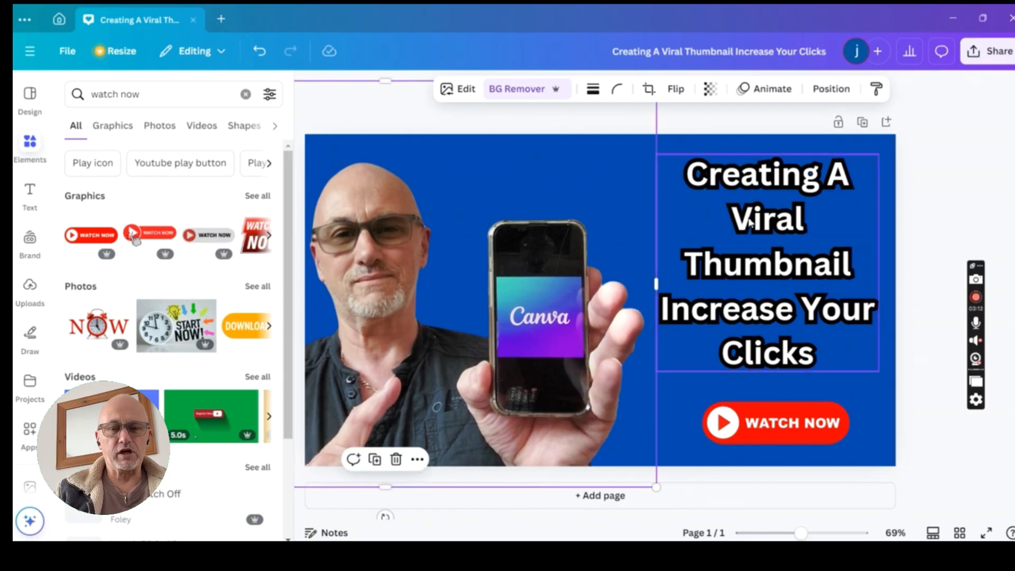
Step: Download the finished thumbnail as a PNG and save it in Downloads as "Creating A Viral Thumbnail Increase Your Clicks"
left_click(990, 51)
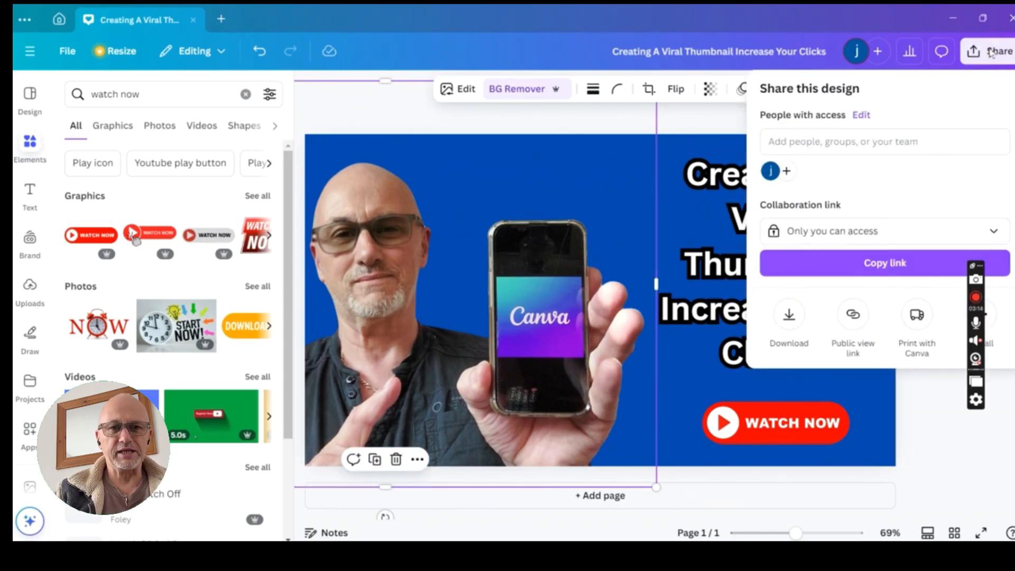
left_click(787, 316)
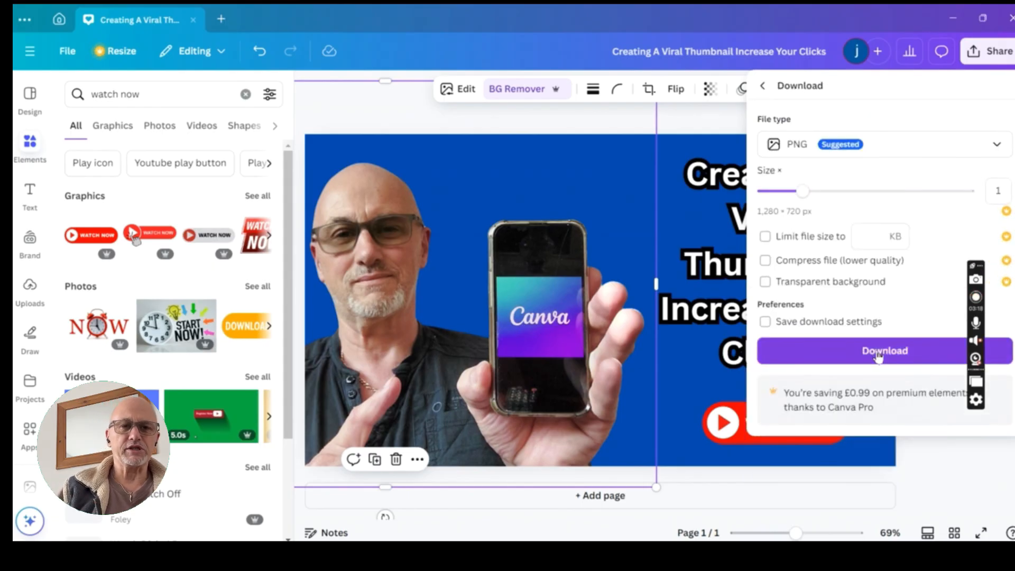
left_click(878, 355)
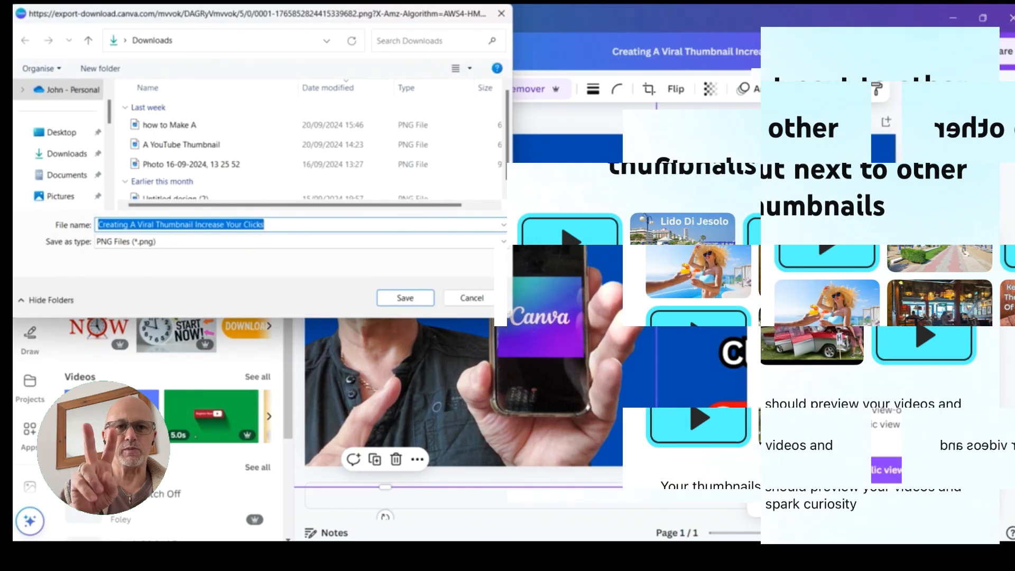
left_click(292, 224)
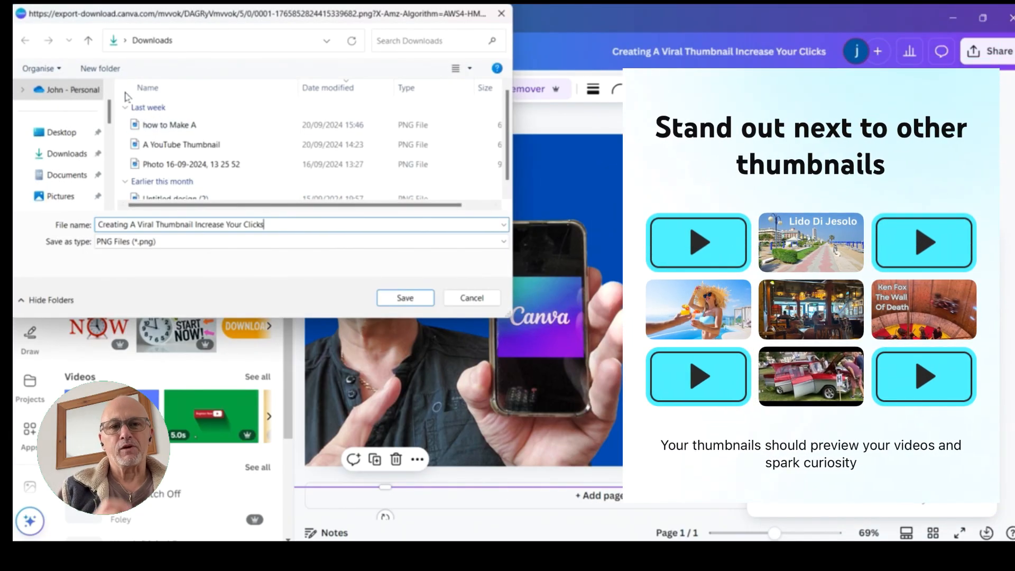
left_click(415, 298)
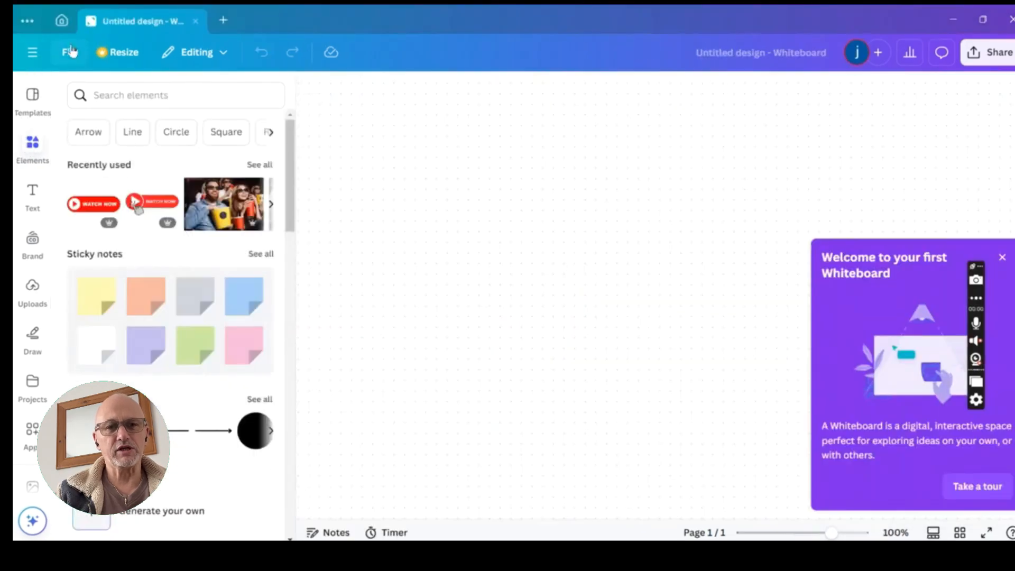
Step: Create a new YouTube Thumbnail design and apply the recently used blue "How to Maintain Your Dental Health" template
left_click(70, 53)
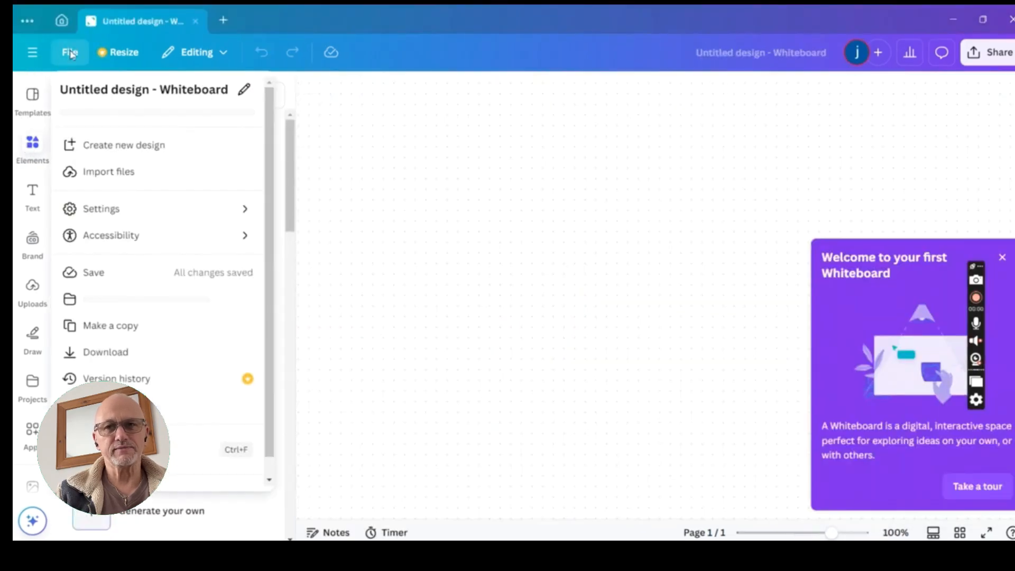
left_click(91, 144)
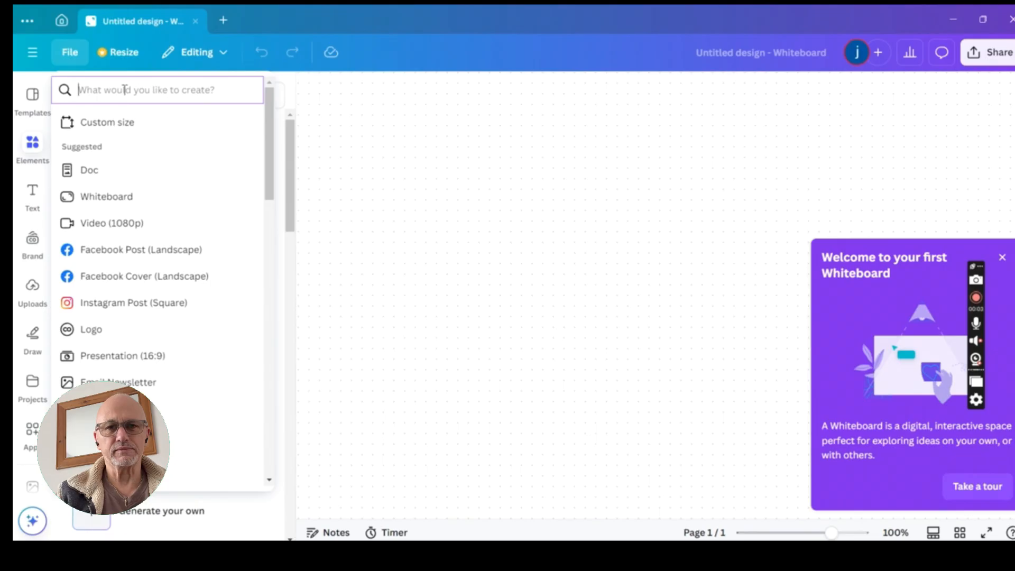
type("yout")
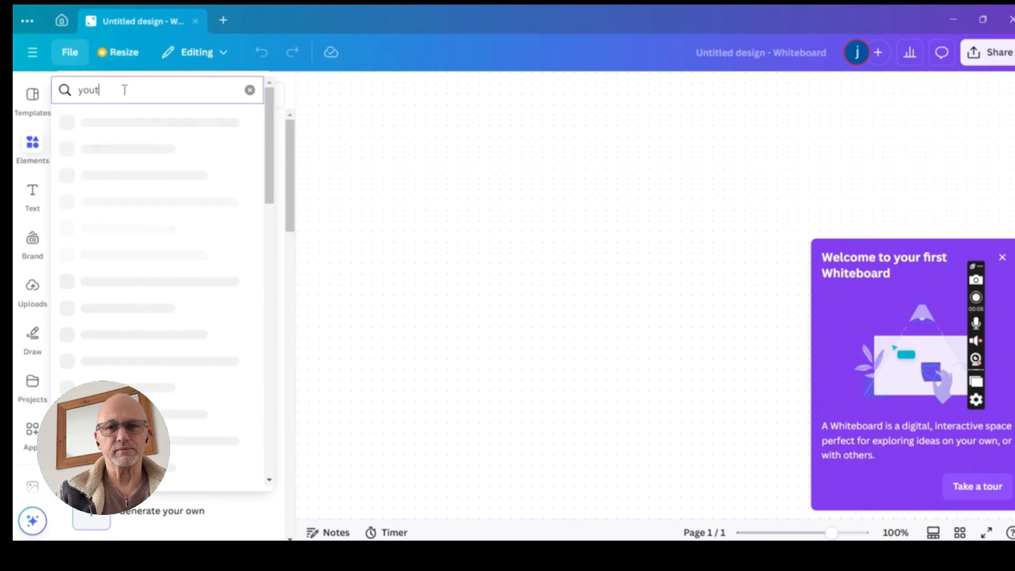
type("ube")
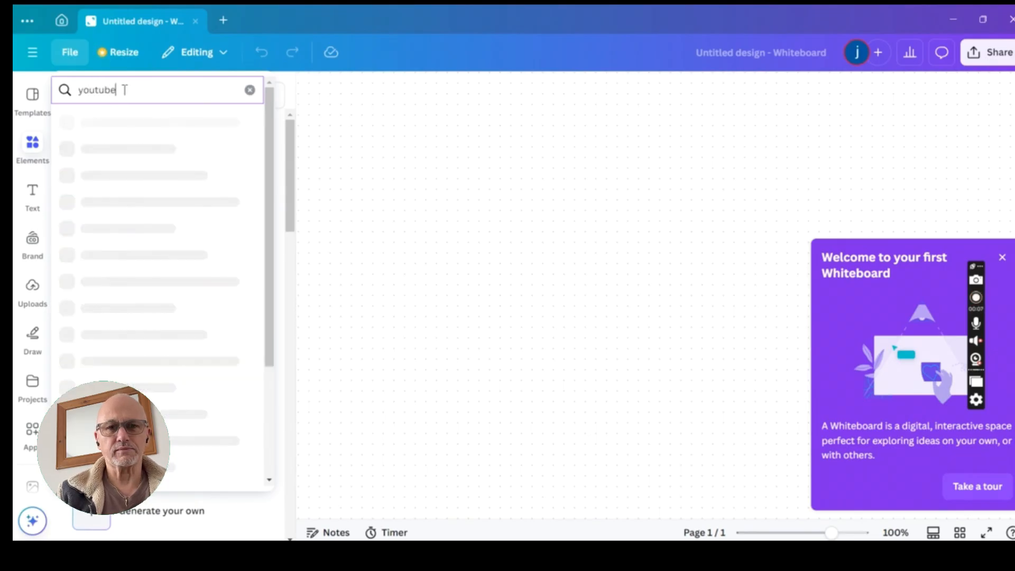
type(" thu")
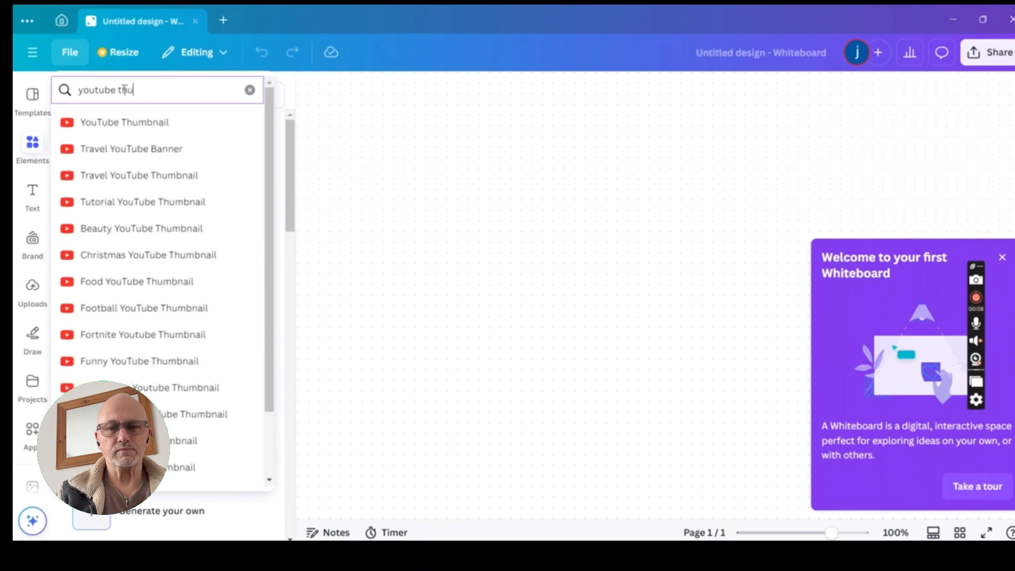
left_click(146, 124)
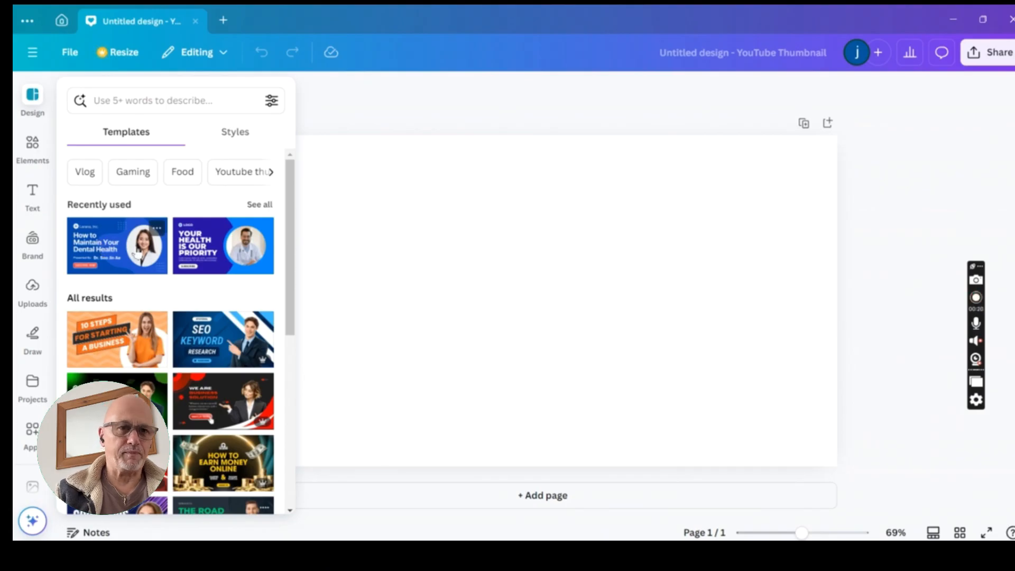
left_click(93, 241)
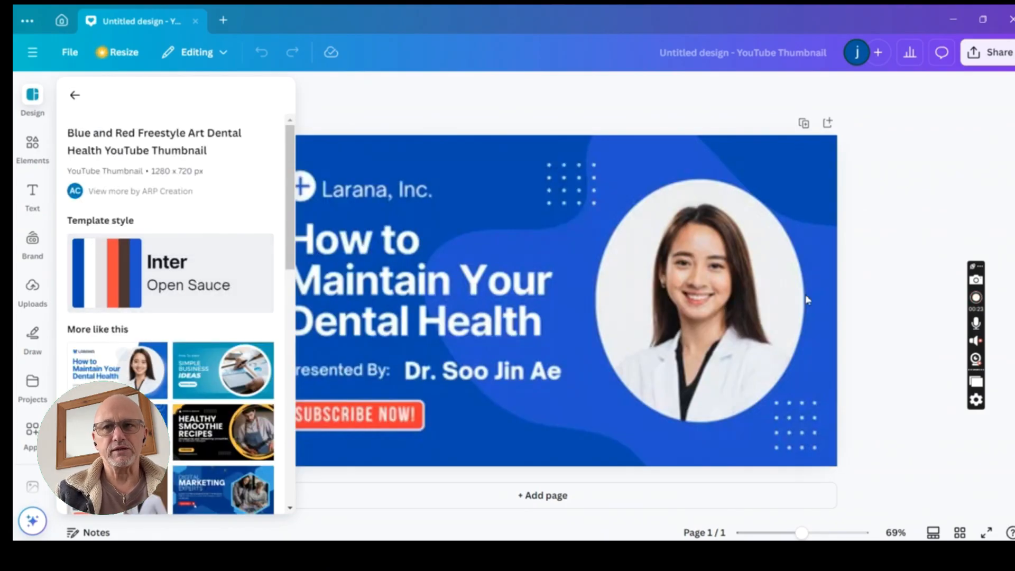
Step: Replace the "SUBSCRIBE NOW!" text on the red button with "WATCH NOW!"
left_click(445, 418)
left_click(416, 417)
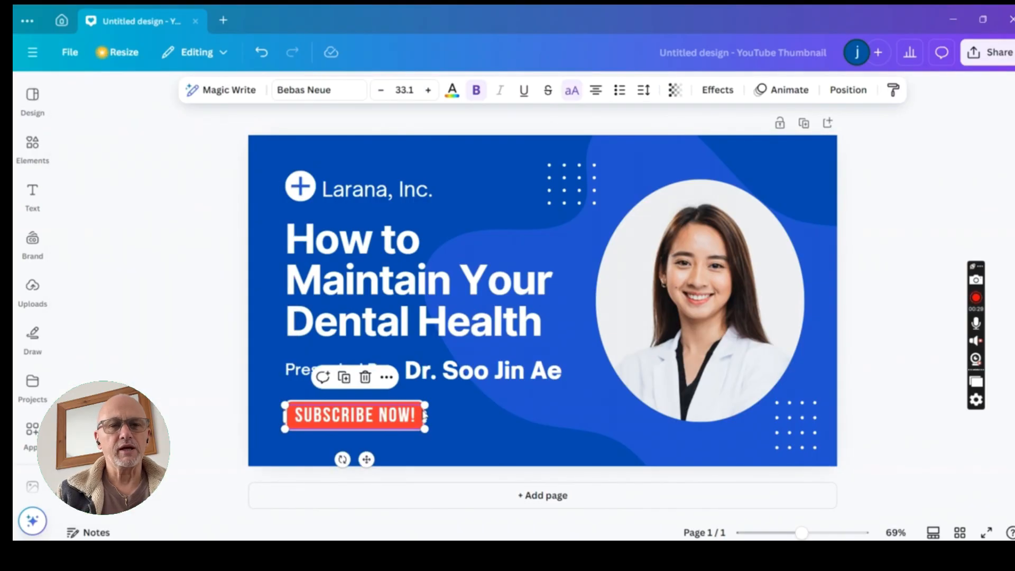
double_click(417, 416)
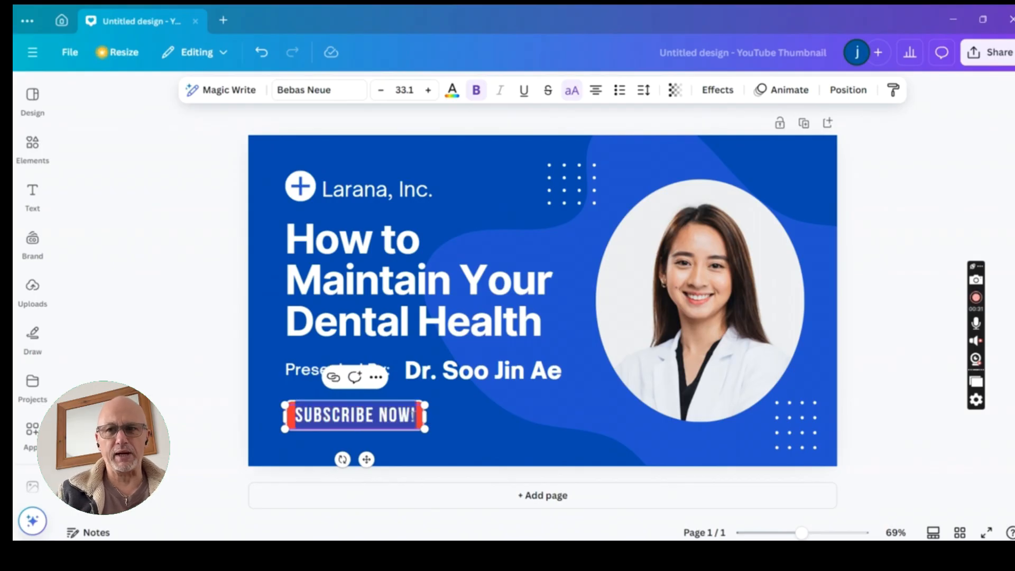
type("WATCH")
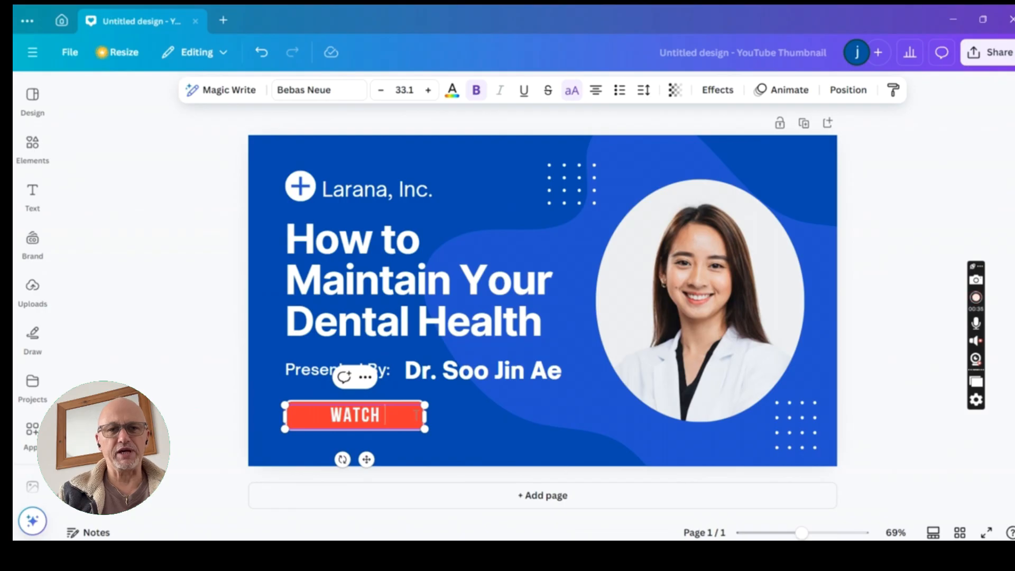
type(" NOW!")
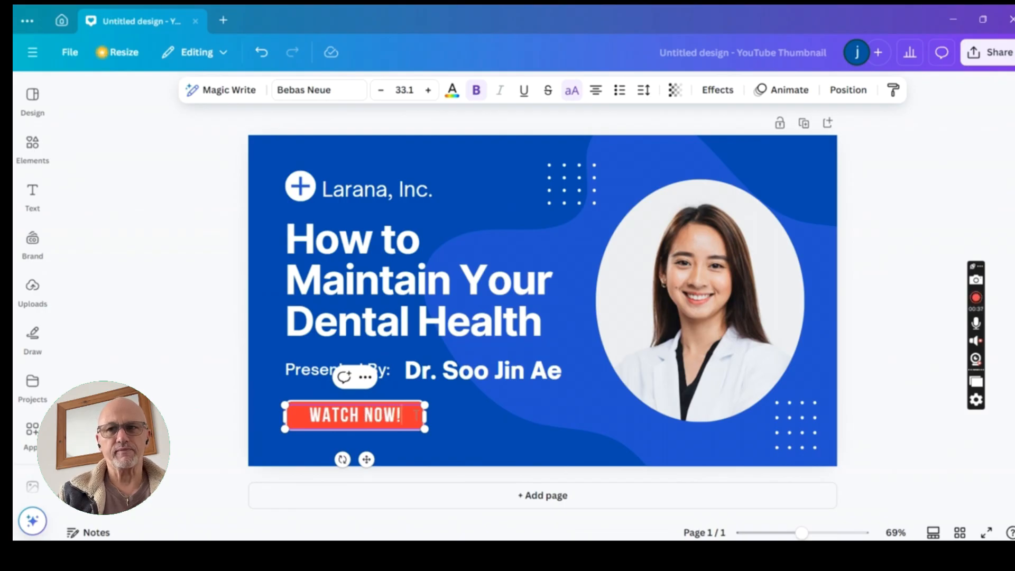
Step: Delete the woman's portrait from the oval frame and fill the frame with the uploaded photo of the man holding up a Canva phone
left_click(698, 269)
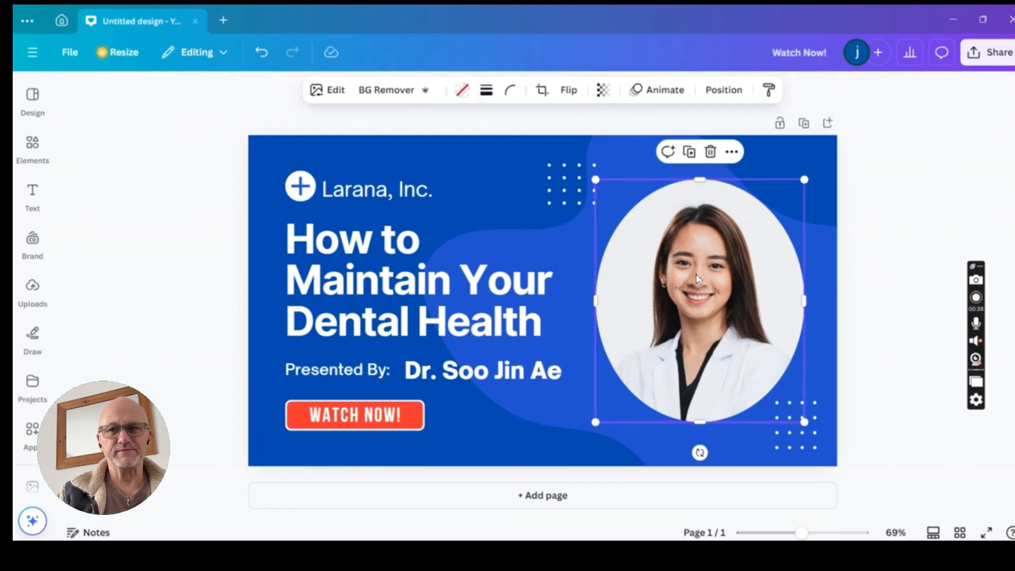
left_click(710, 152)
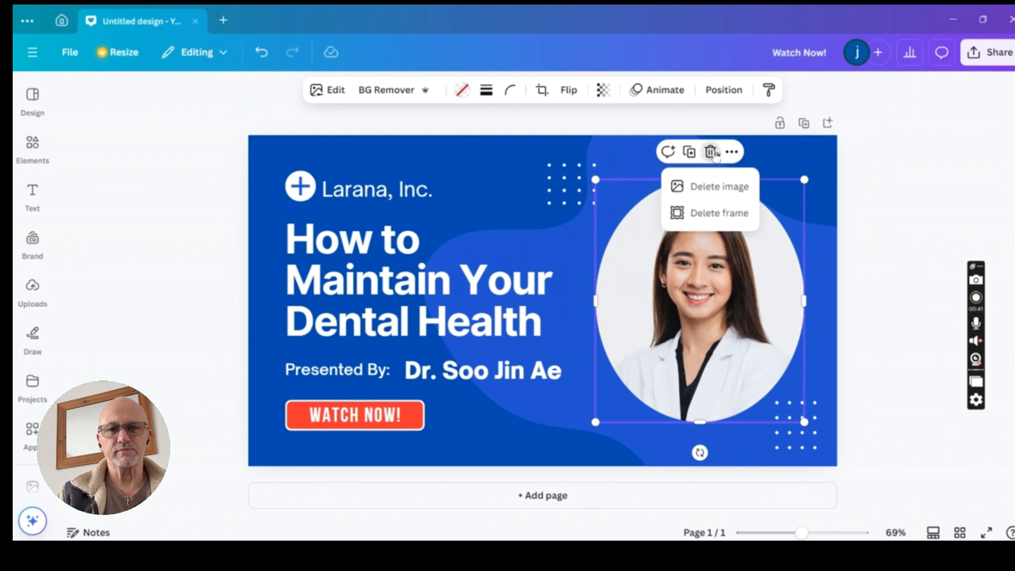
left_click(720, 188)
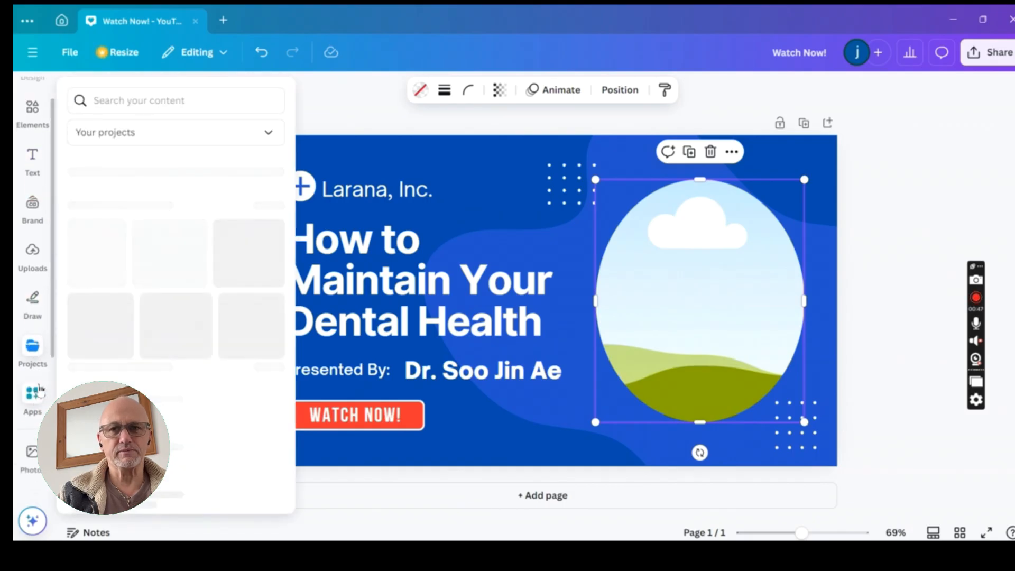
scroll(36, 389, "down", 2)
scroll(40, 373, "up", 2)
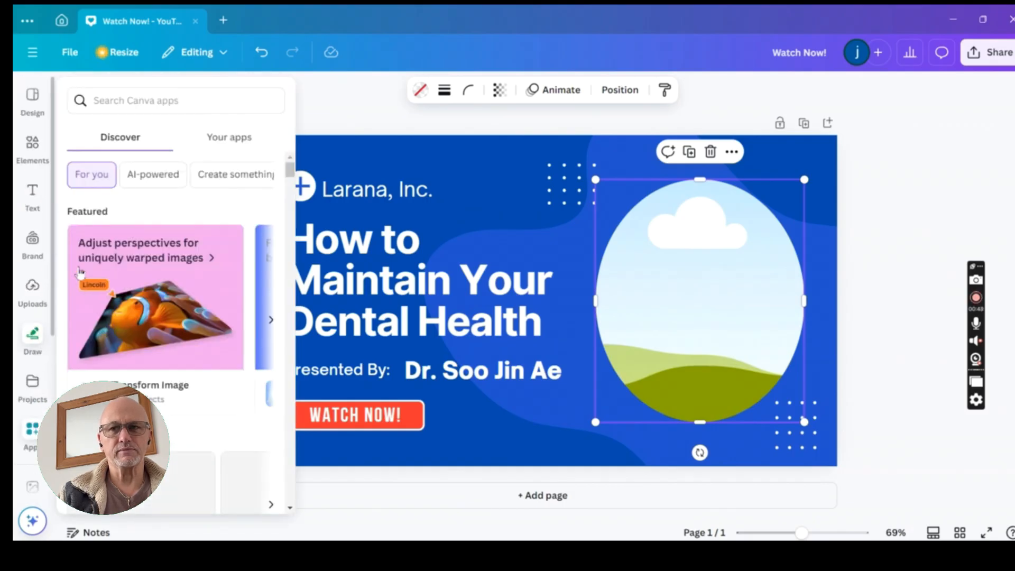
left_click(35, 291)
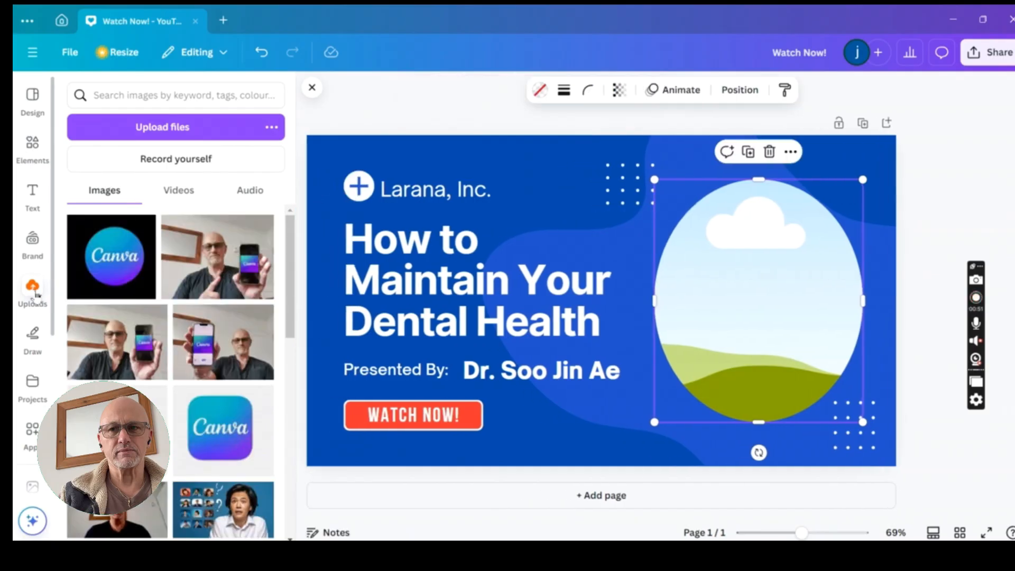
left_click(113, 344)
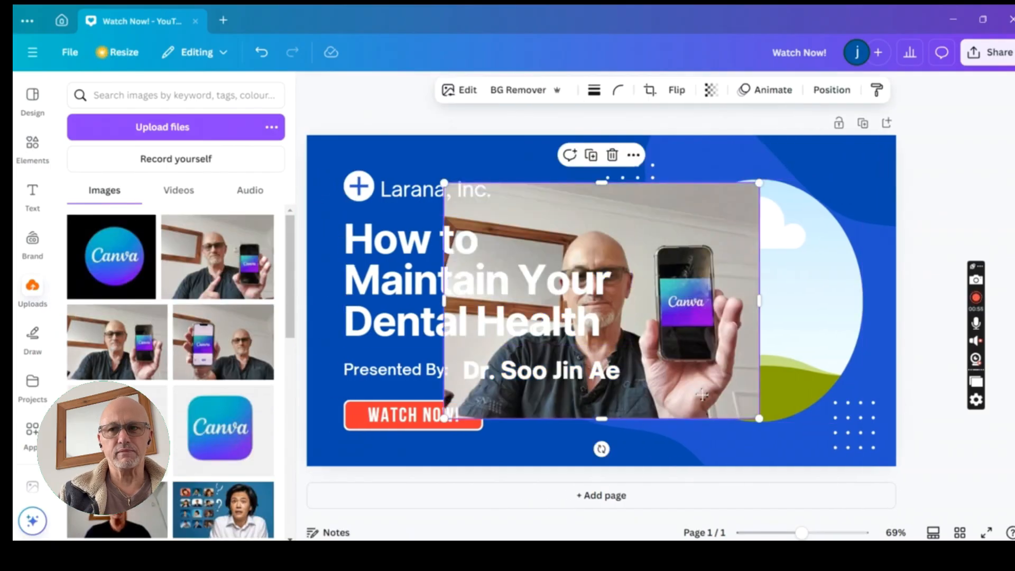
left_click_drag(619, 404, 722, 397)
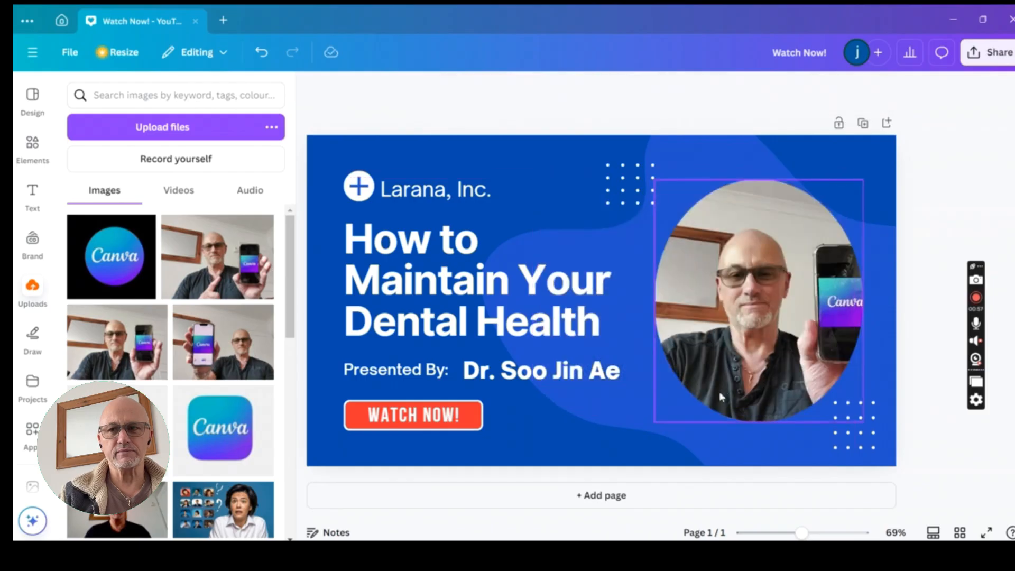
Step: Flip the framed photo horizontally, shift it slightly toward the heading, and widen the frame so it is nearly circular
mouse_move(765, 350)
left_mouse_down()
mouse_move(726, 350)
mouse_move(753, 341)
left_mouse_up()
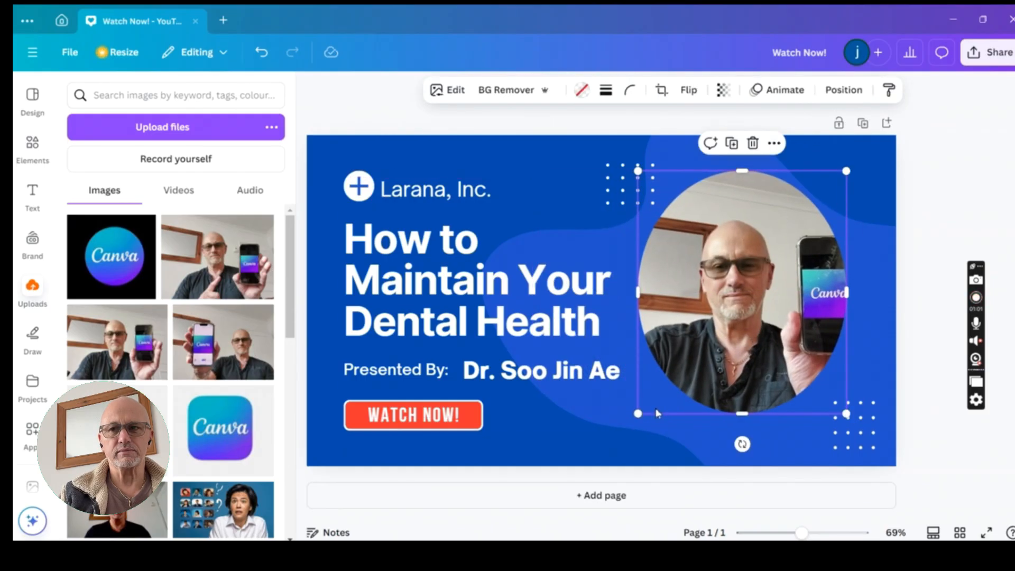
left_click(688, 90)
left_click(687, 126)
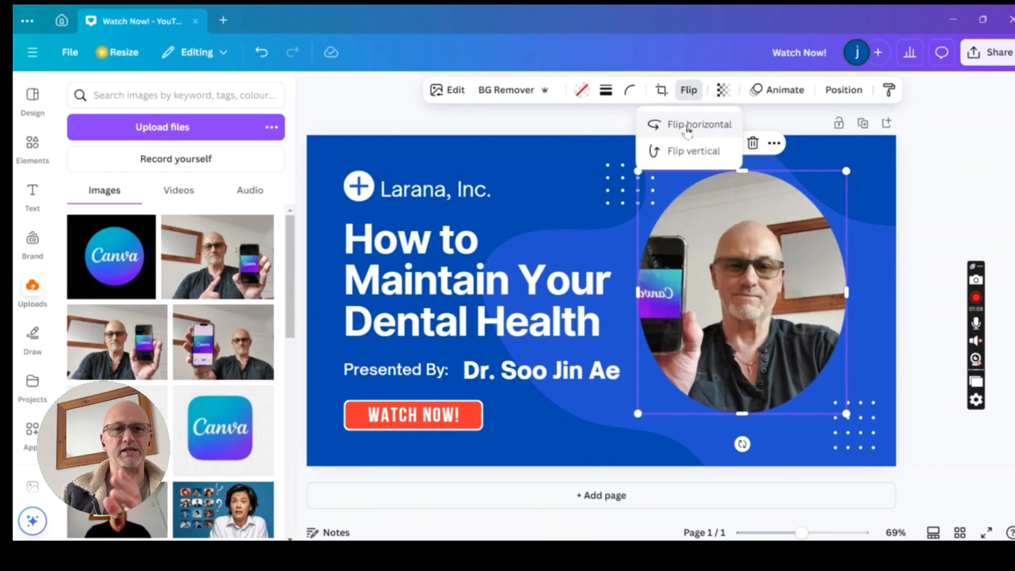
left_click_drag(748, 271, 753, 273)
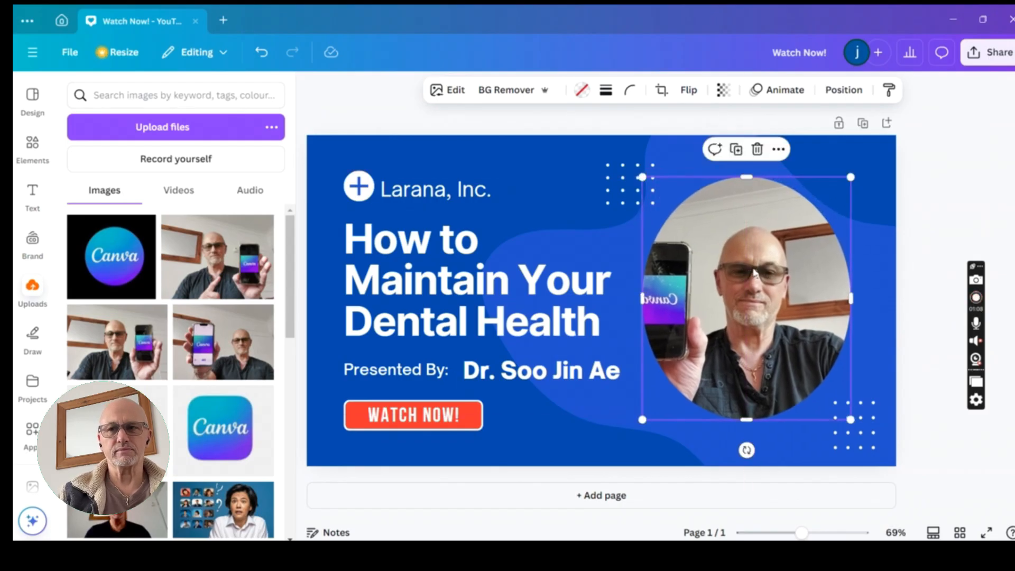
left_click_drag(854, 297, 870, 298)
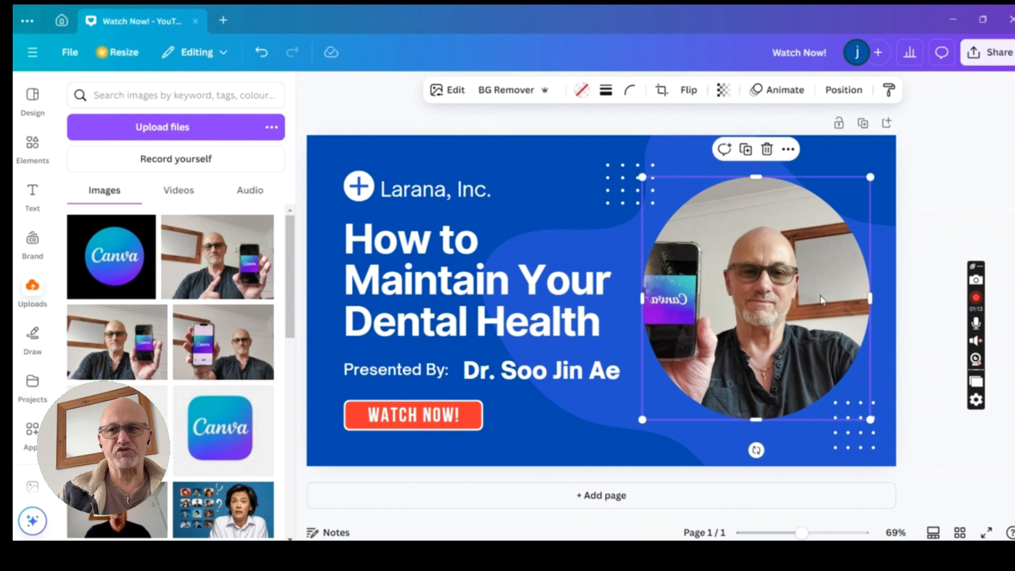
Step: Flip the framed photo horizontally again so the Canva logo on the phone is no longer mirrored
left_click(684, 90)
left_click(676, 125)
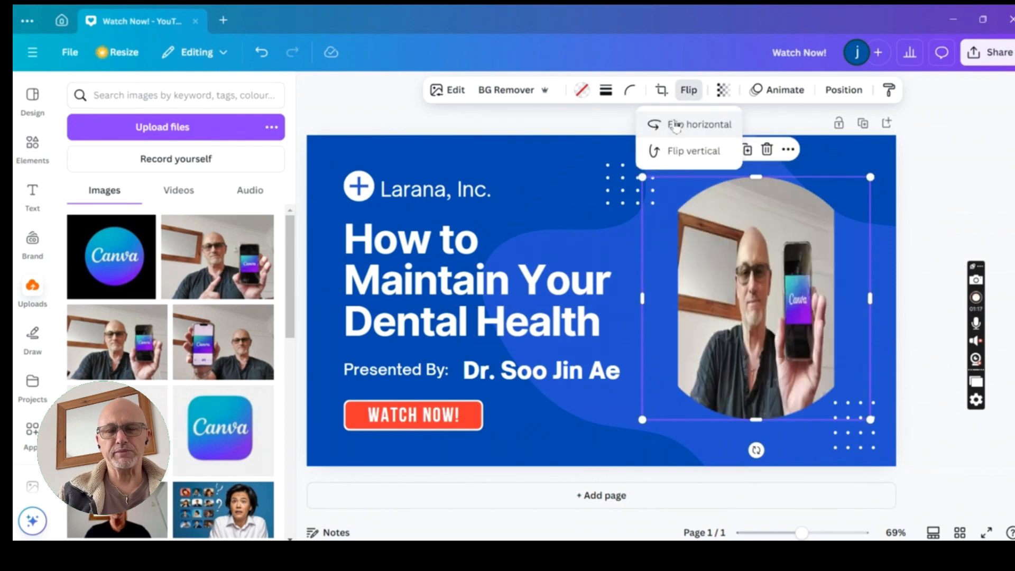
left_click(774, 313)
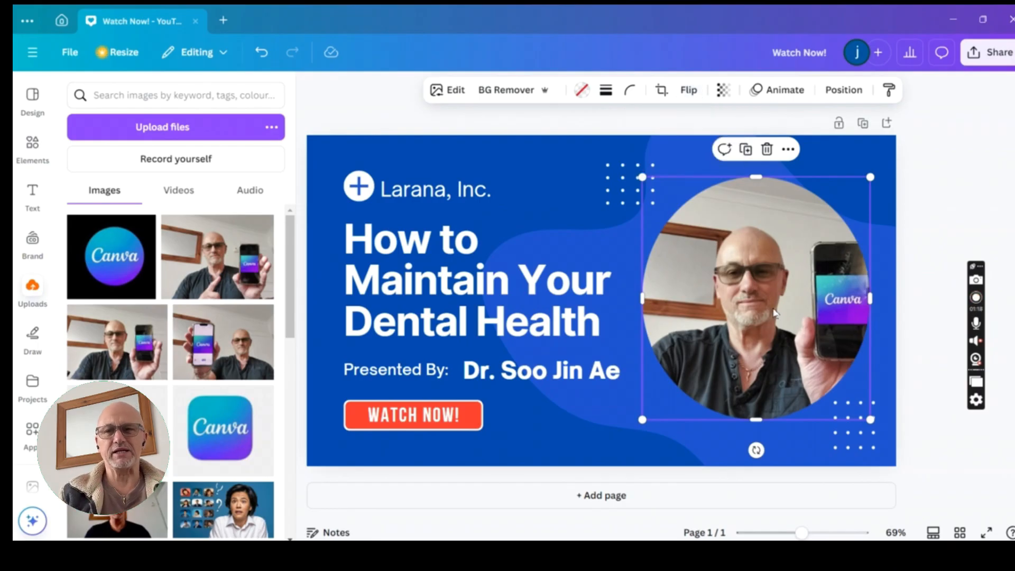
Step: Replace "Maintain Your Dental Health" in the heading with "Create", keeping "How to" in front
left_click(450, 269)
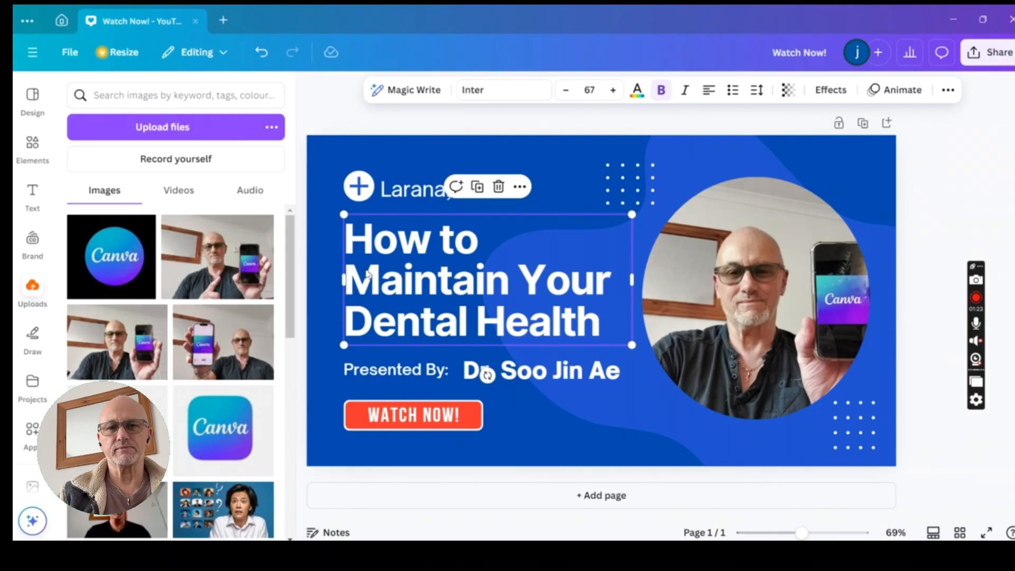
double_click(344, 279)
mouse_move(346, 278)
left_mouse_down()
mouse_move(429, 281)
mouse_move(553, 318)
mouse_move(604, 320)
left_mouse_up()
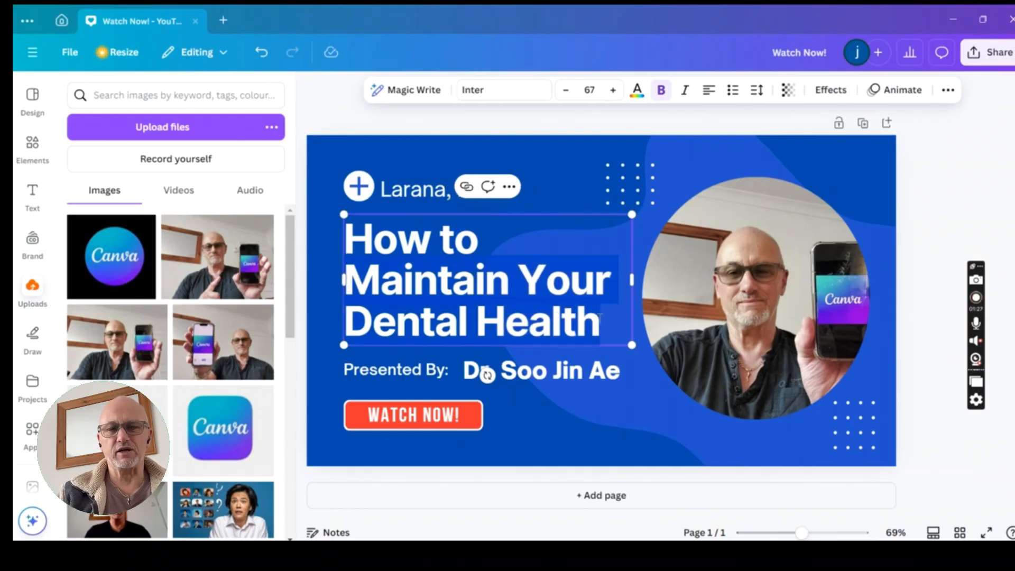
type("i")
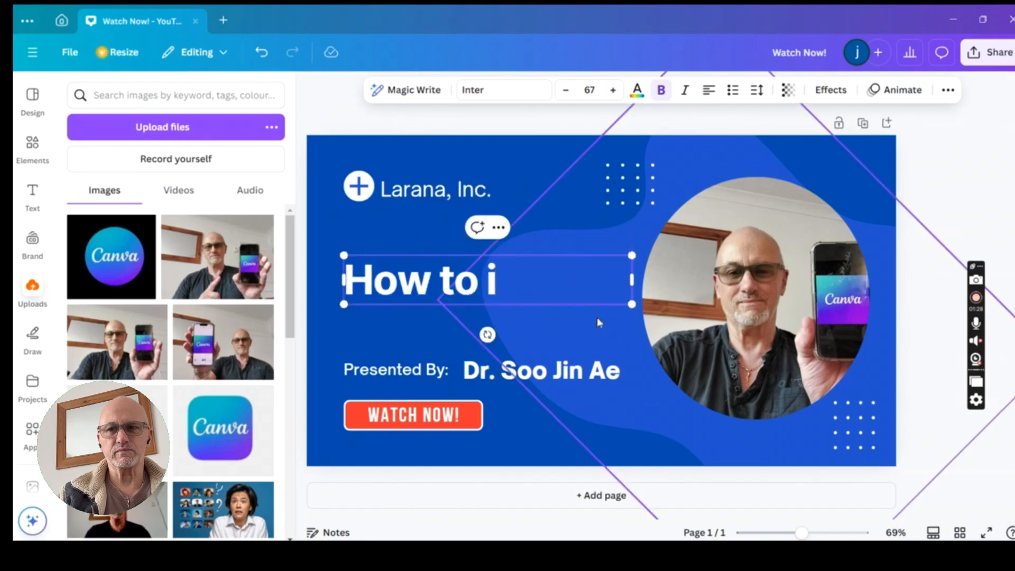
key("BackSpace")
type("C")
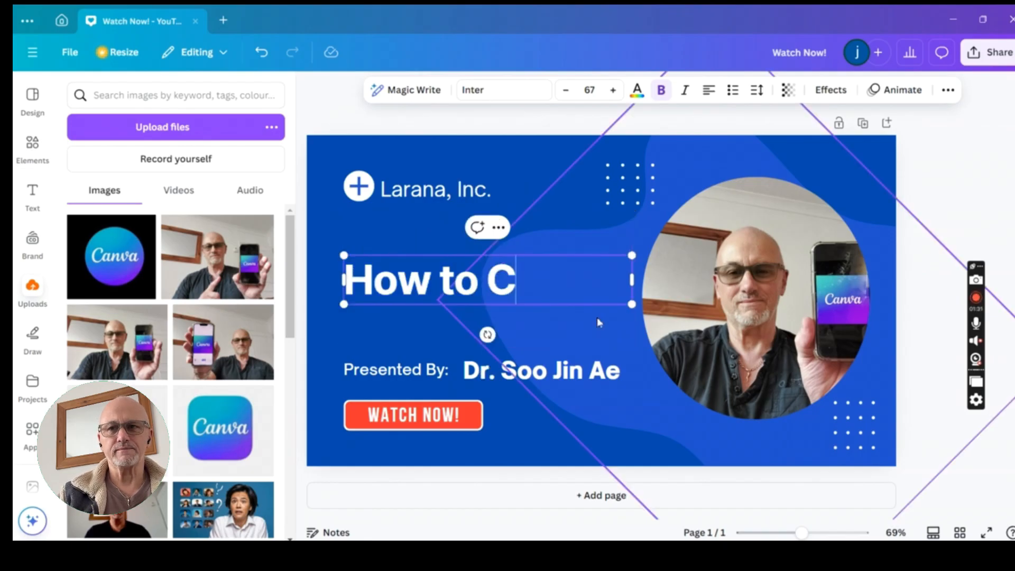
type("reate")
Step: Continue the heading on a new line with "A Viral Thumbnail With Canva"
key("Return")
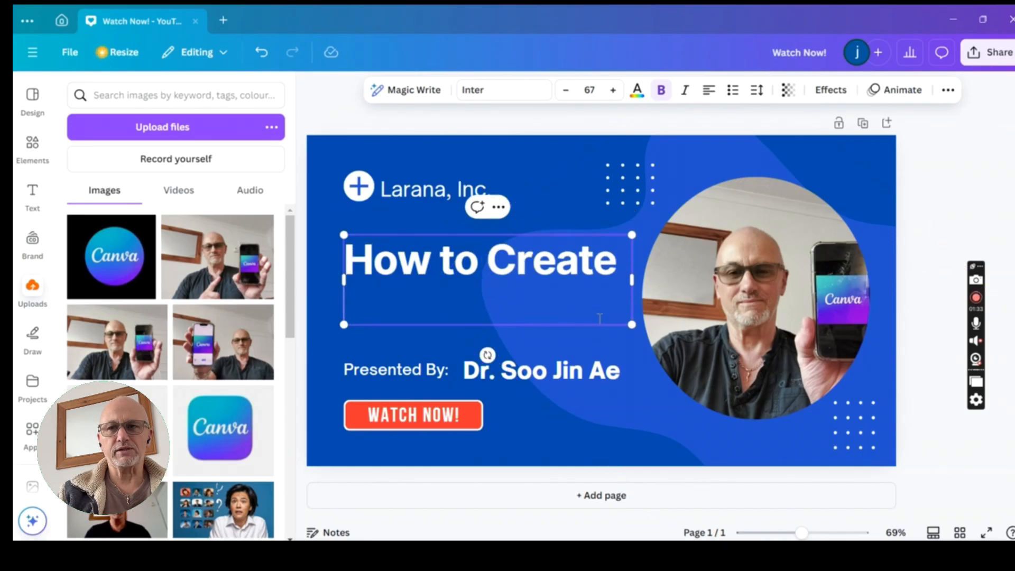
type("A v")
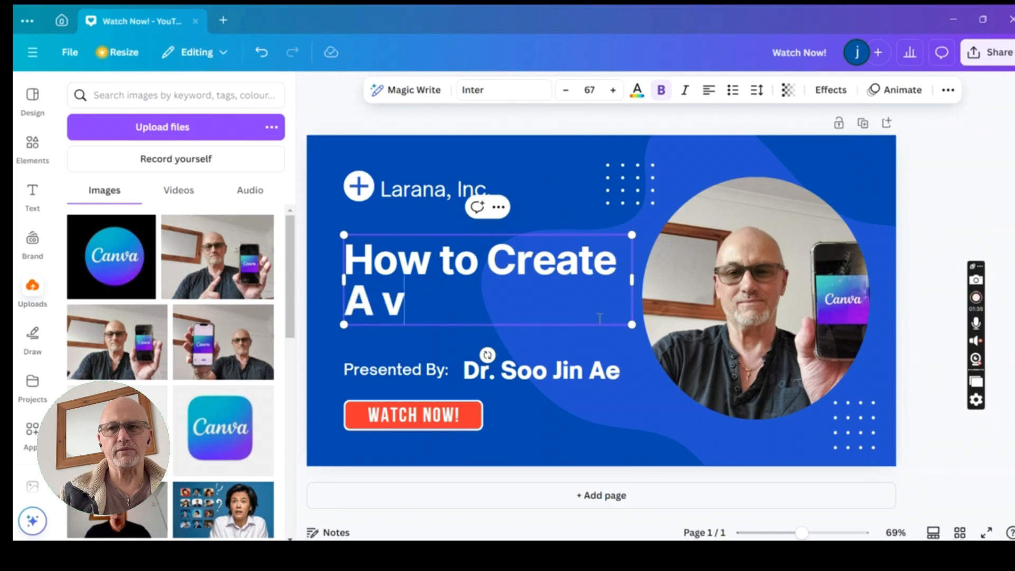
key("BackSpace")
type("Vire")
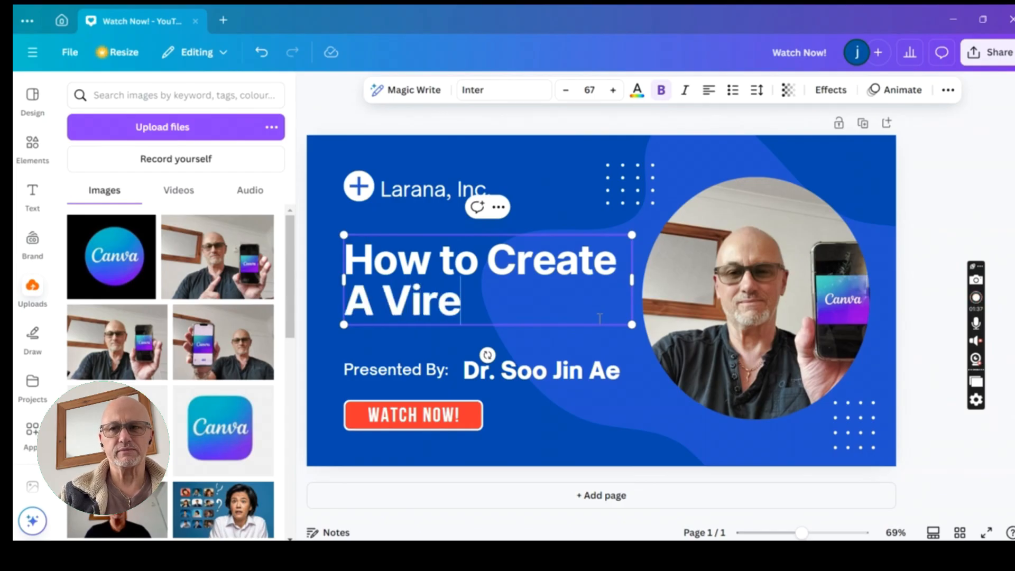
key("BackSpace")
type("al Th")
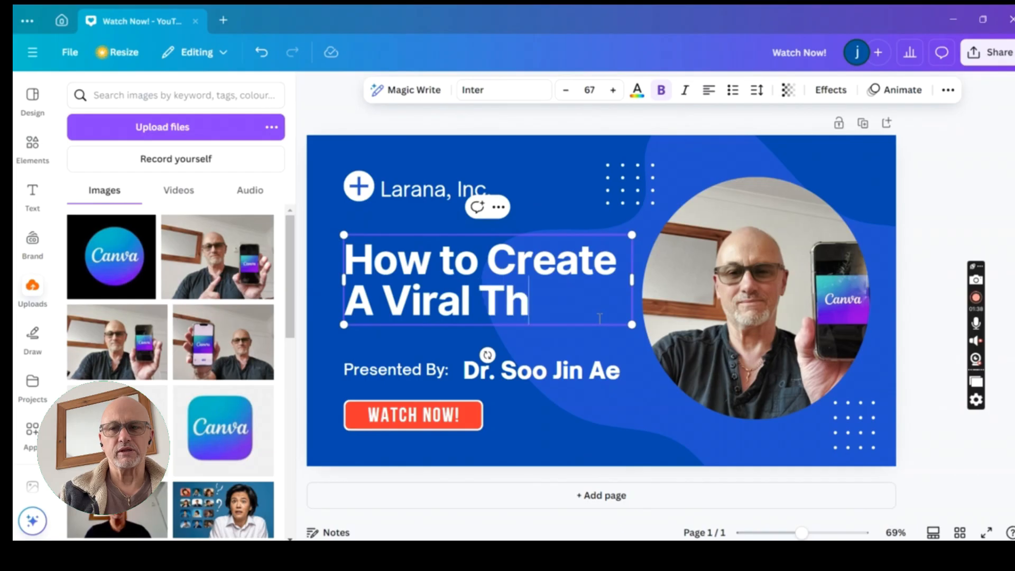
type("umb")
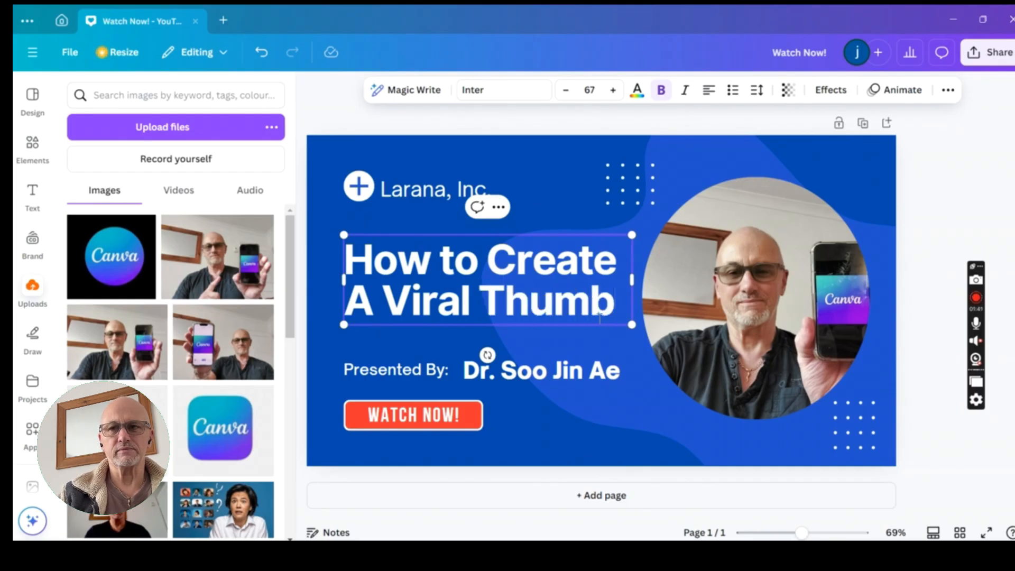
type("nail")
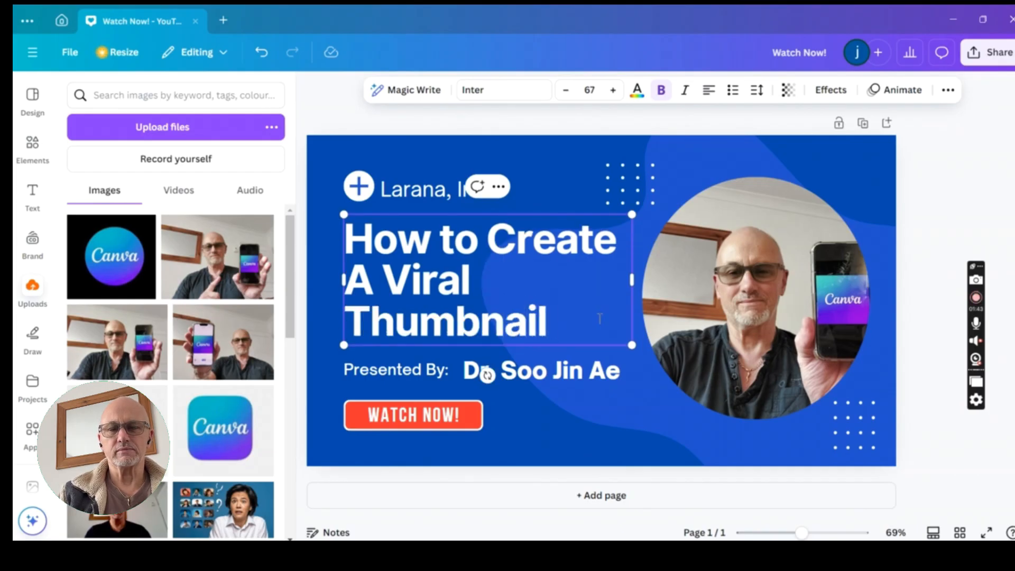
type(" W")
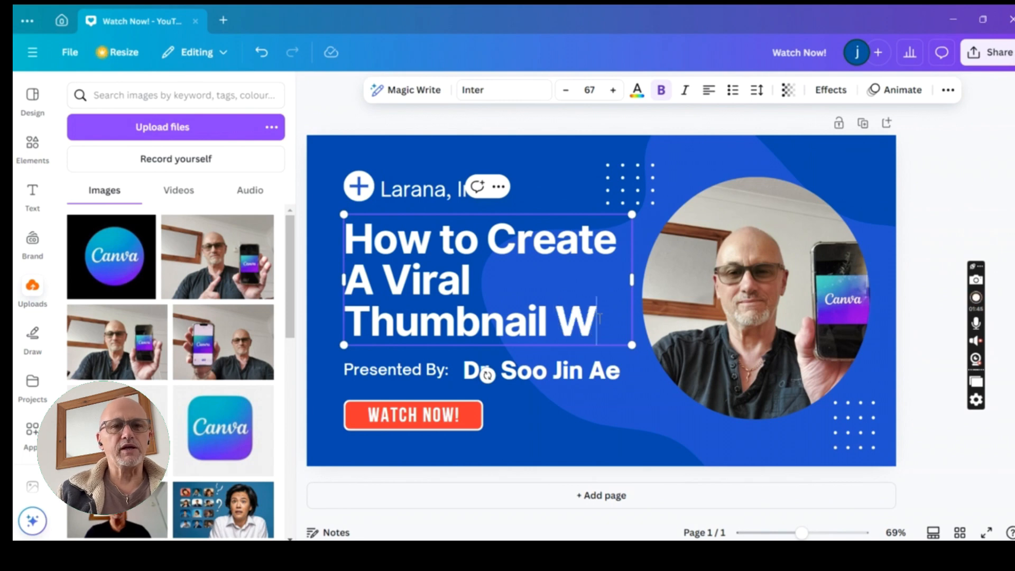
type("ith")
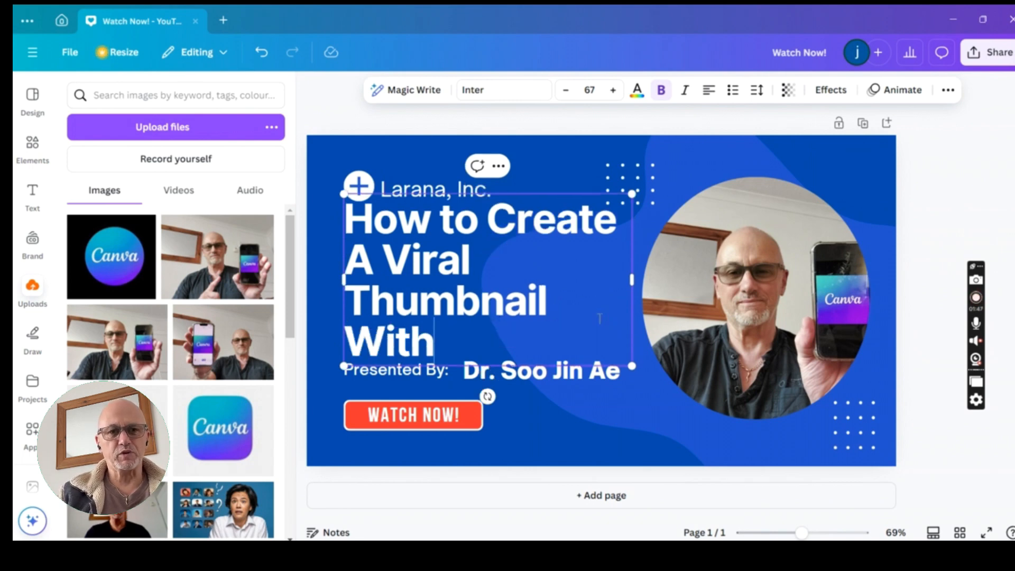
type("Ca")
key("BackSpace")
key("BackSpace")
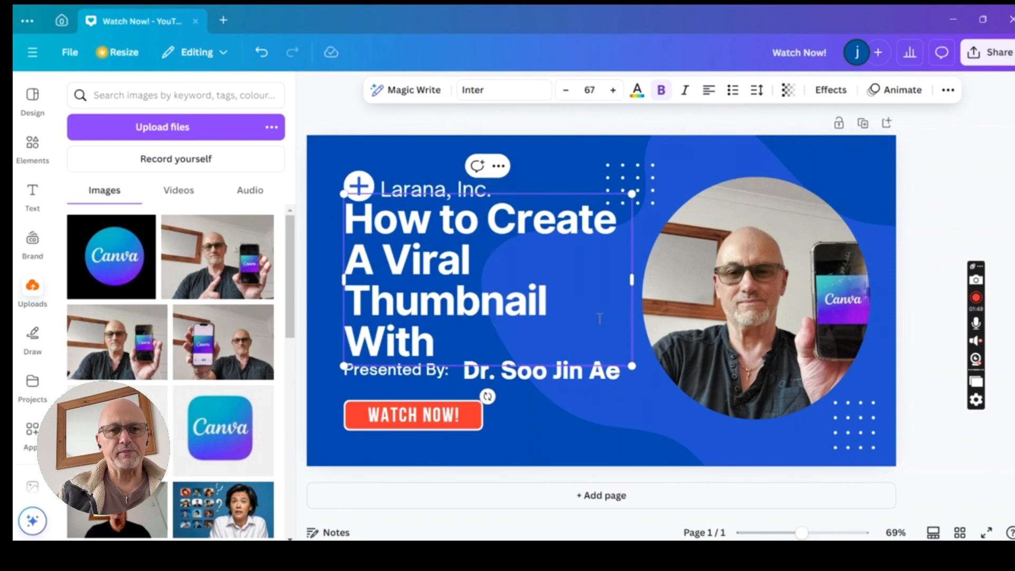
type("Canva")
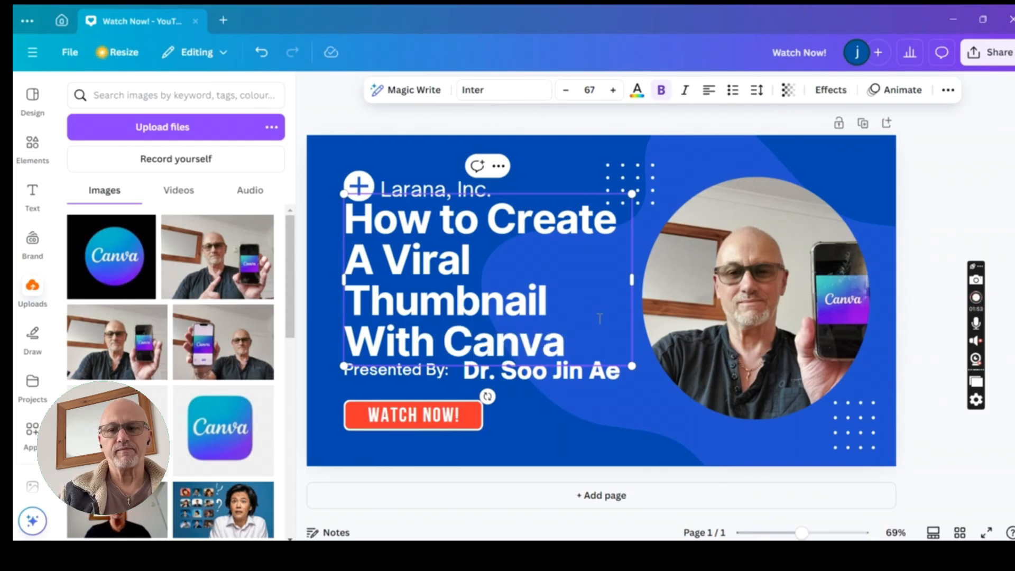
Step: Delete the "Presented By:" text and the presenter's name below the heading
left_click(427, 375)
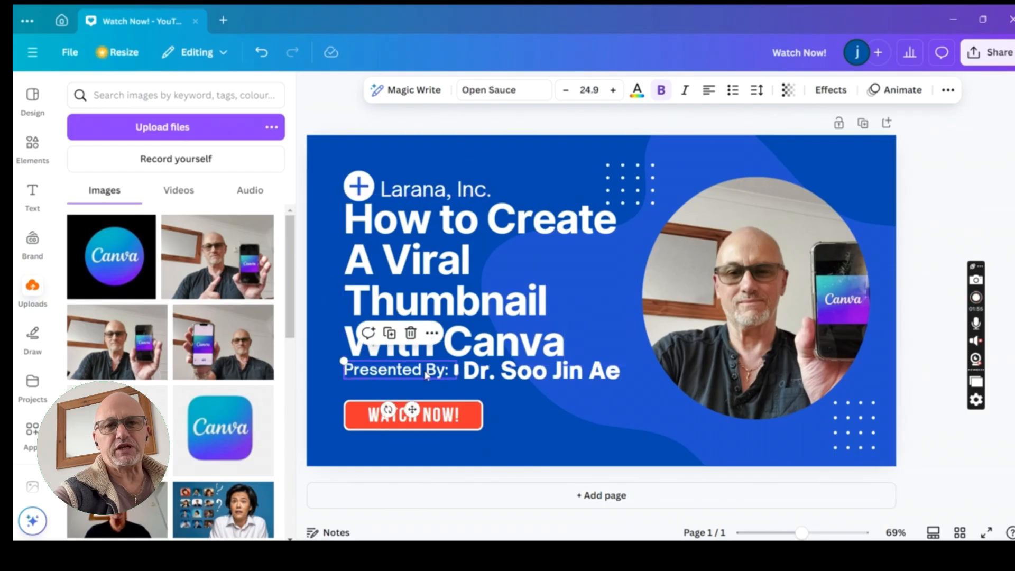
key("Delete")
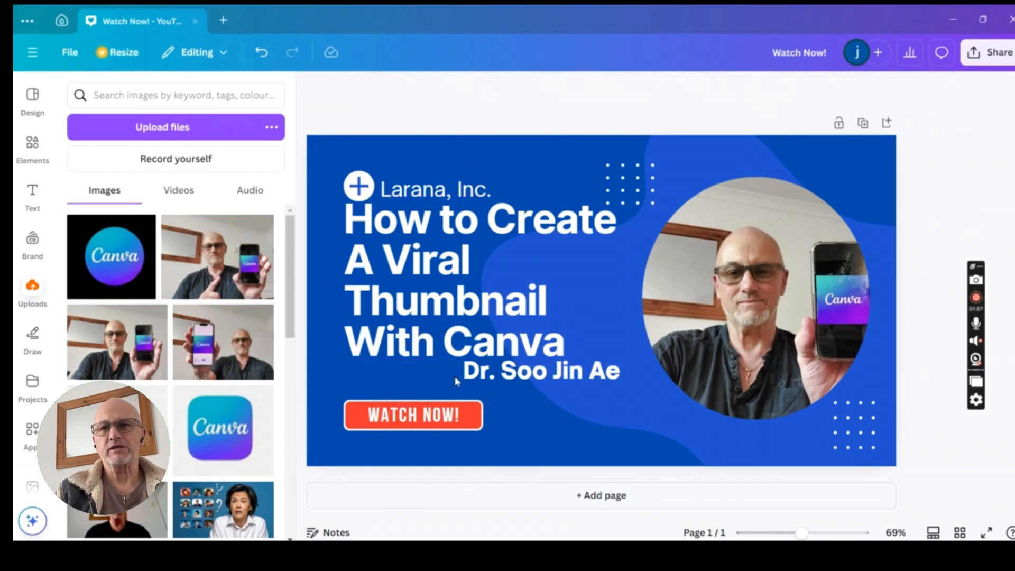
left_click(459, 378)
key("Delete")
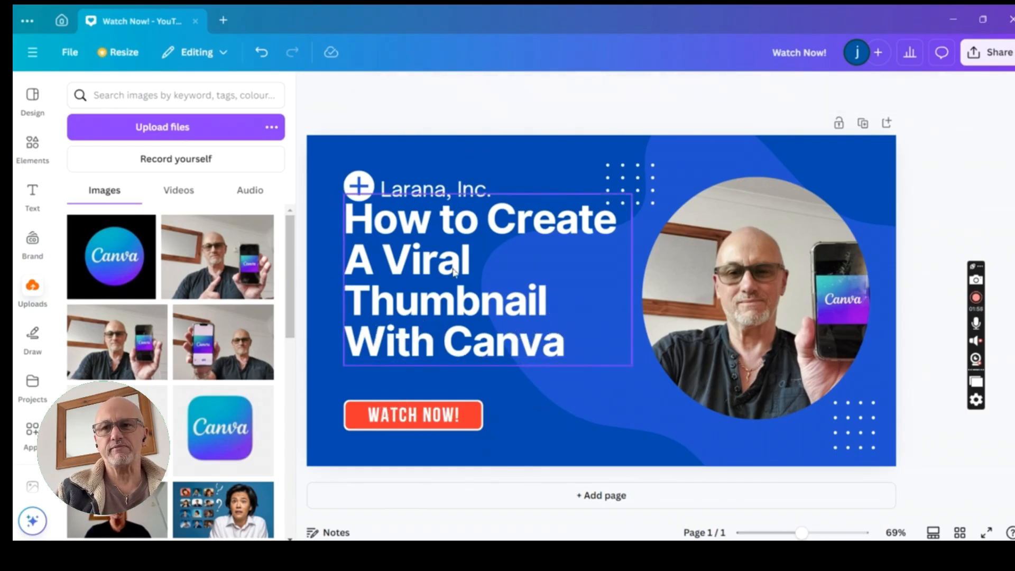
Step: Delete the "Larana, Inc." company text together with its plus symbol and white circle above the heading
left_click(423, 186)
key("Delete")
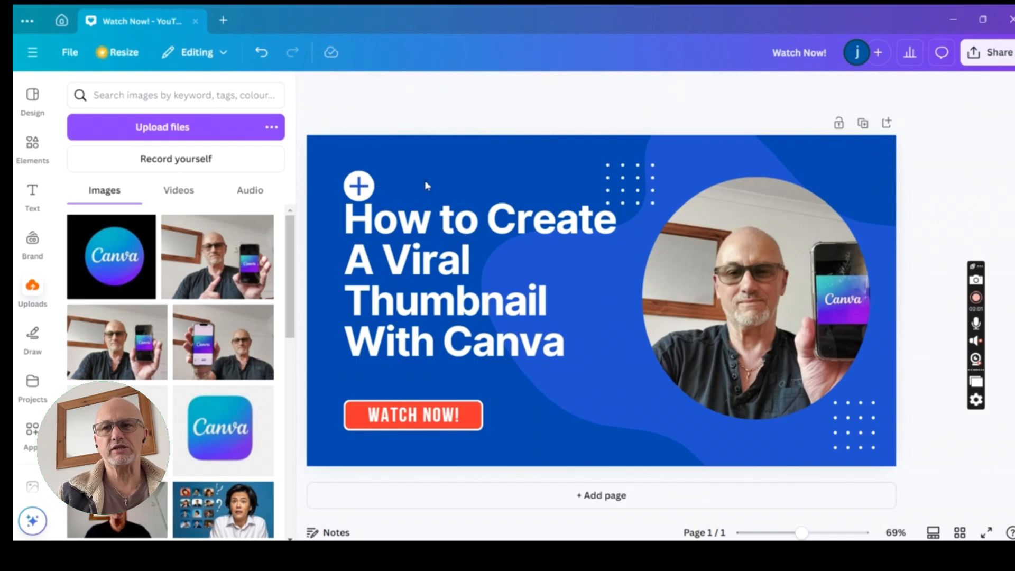
left_click(362, 185)
key("Delete")
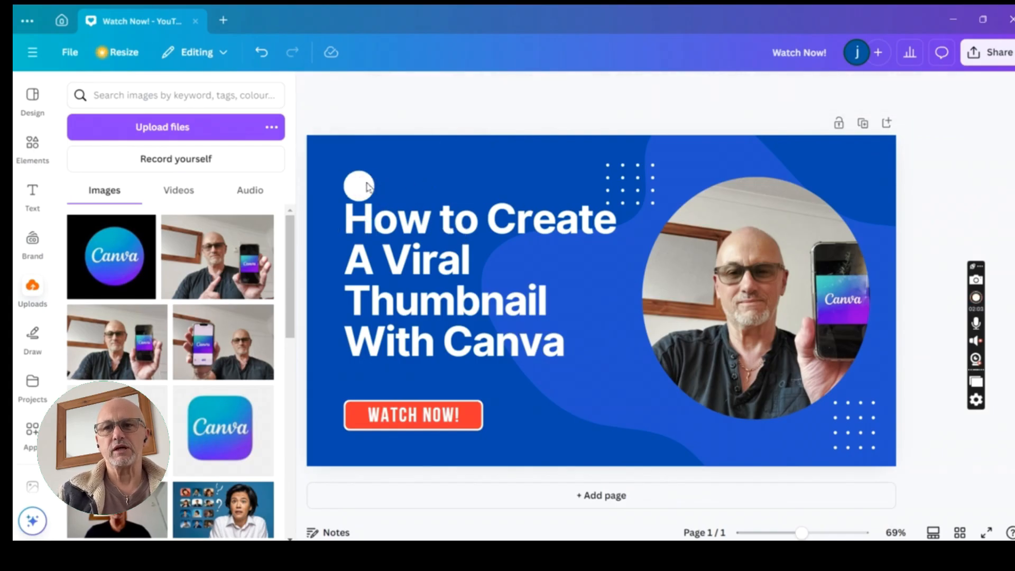
left_click(362, 186)
key("Delete")
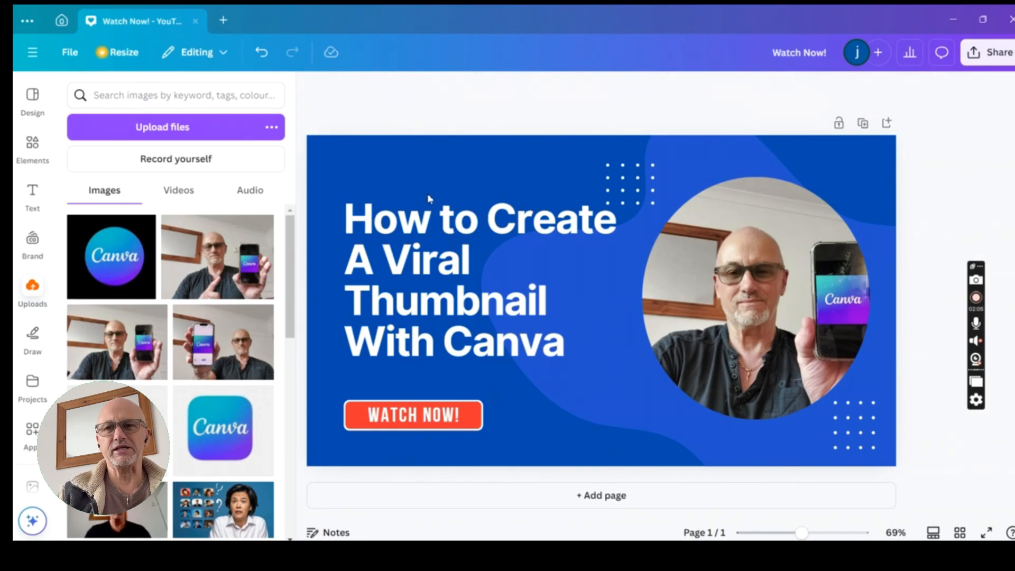
Step: Move the heading slightly down and insert "Great" before "Viral" in its second line
left_click(458, 249)
left_click_drag(457, 238, 472, 266)
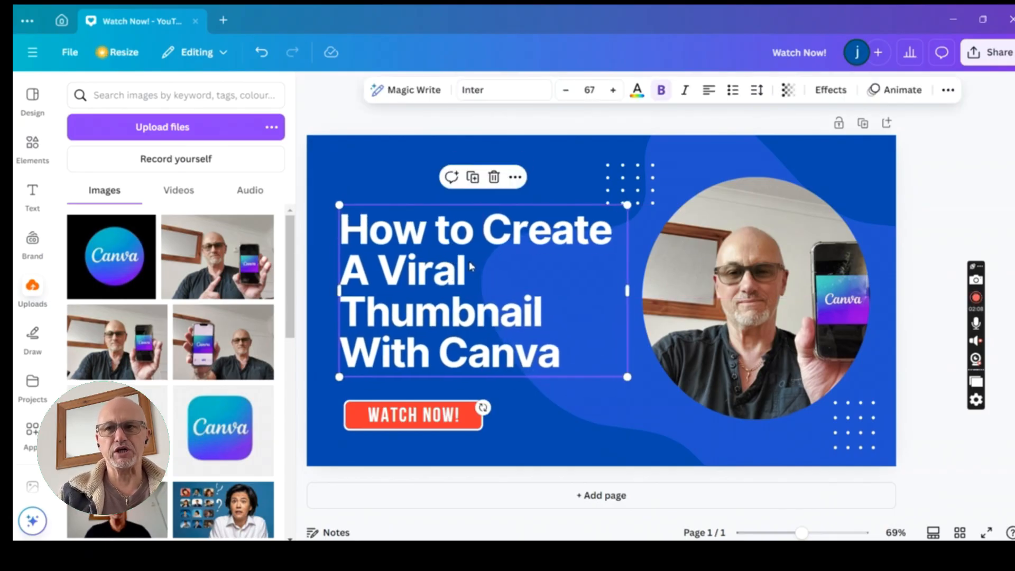
left_click(471, 264)
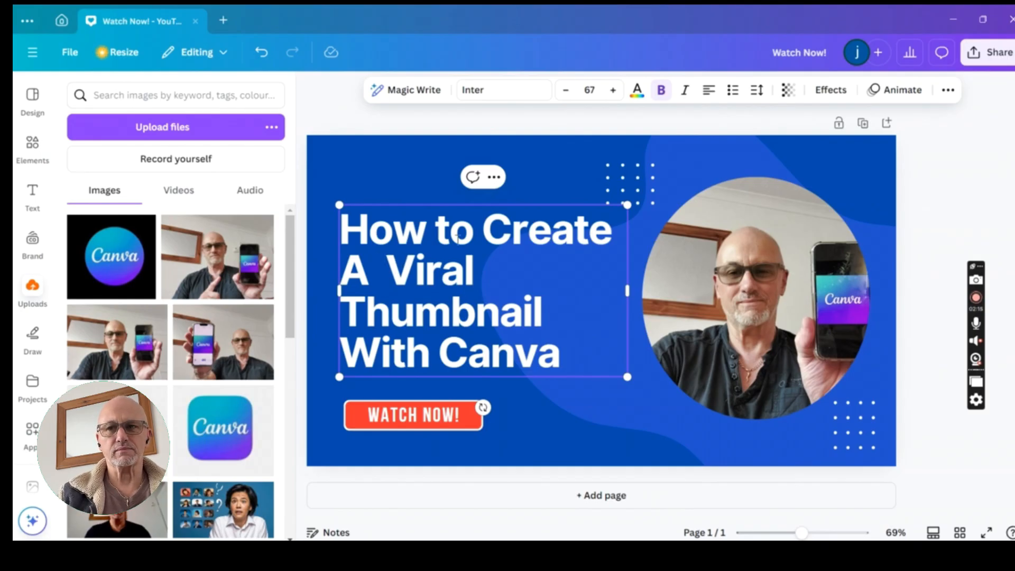
key("BackSpace")
type("Grea")
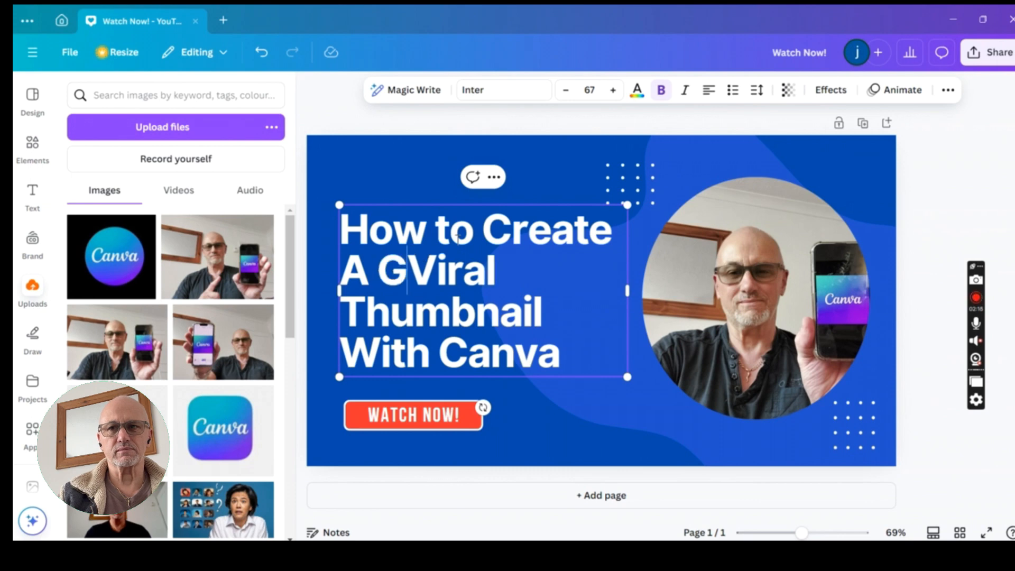
type("t ")
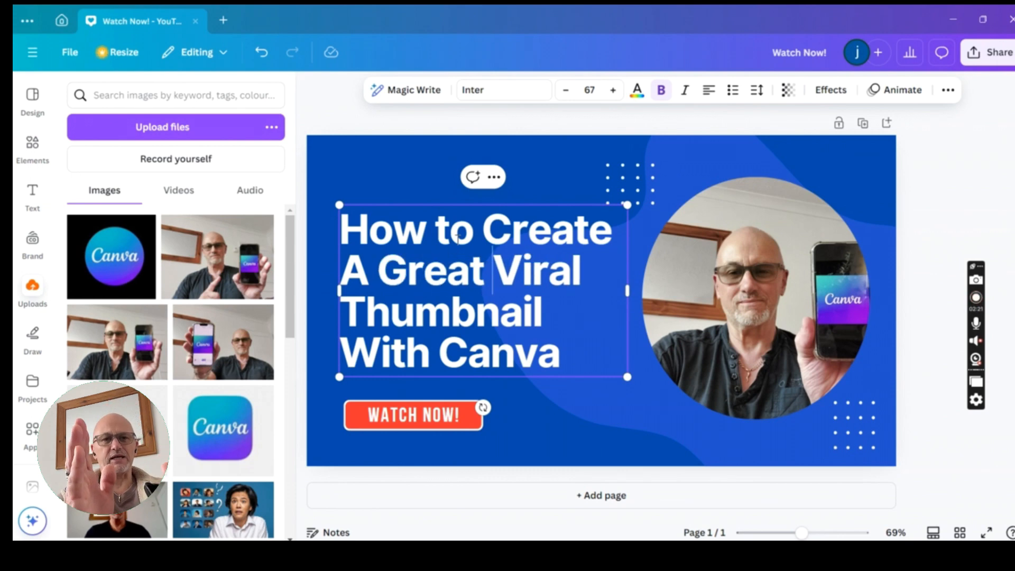
type("L")
key("BackSpace")
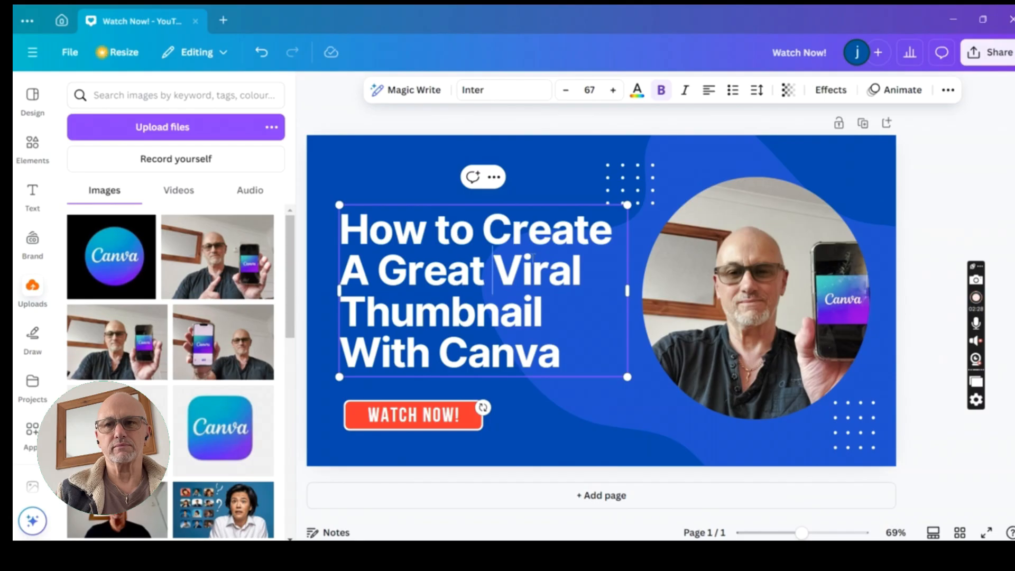
Step: Reposition the photo inside the round frame so both the man's face and the whole phone fit in the crop
left_click(771, 331)
double_click(771, 330)
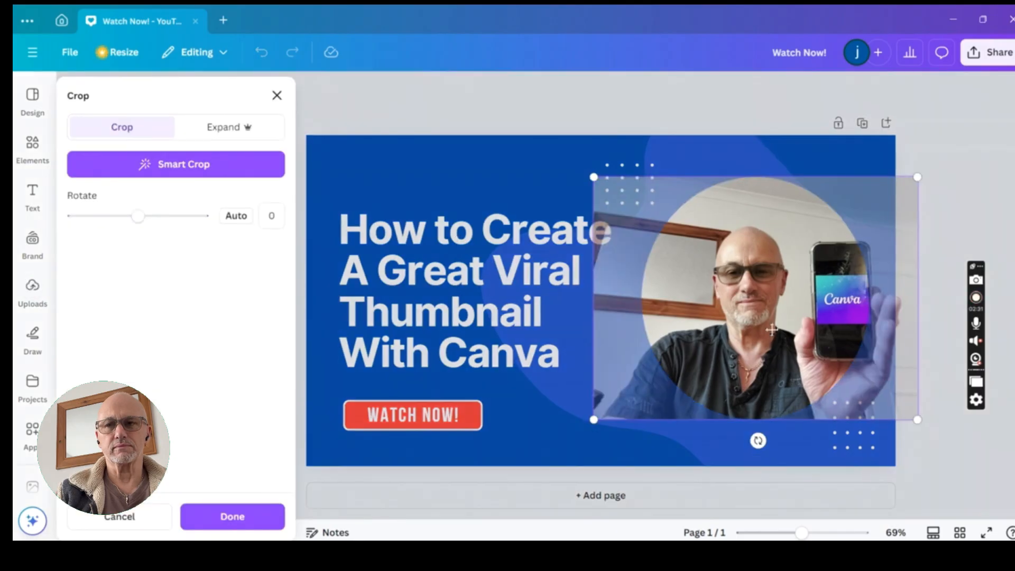
left_click_drag(766, 330, 729, 329)
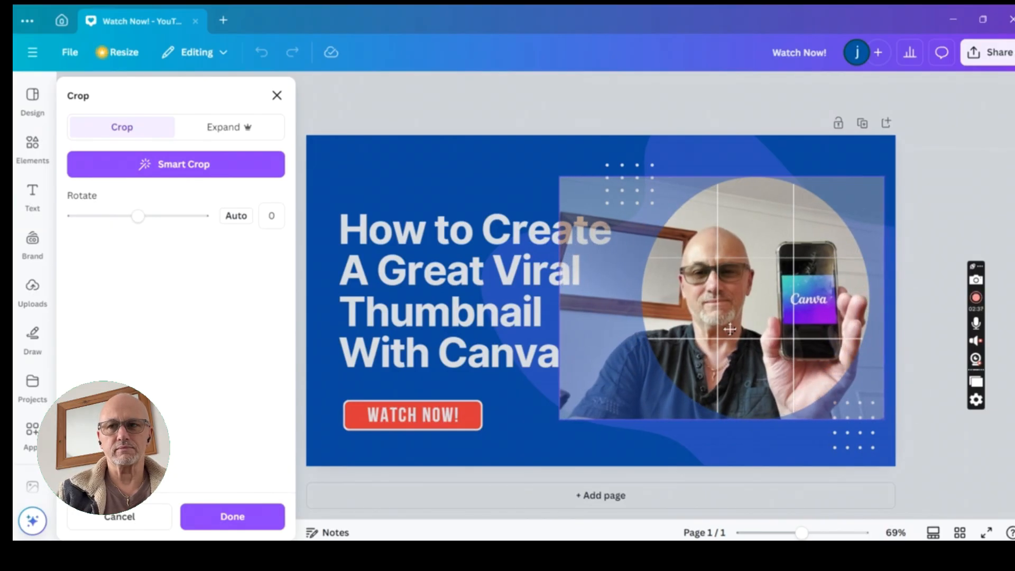
left_click_drag(730, 330, 730, 329)
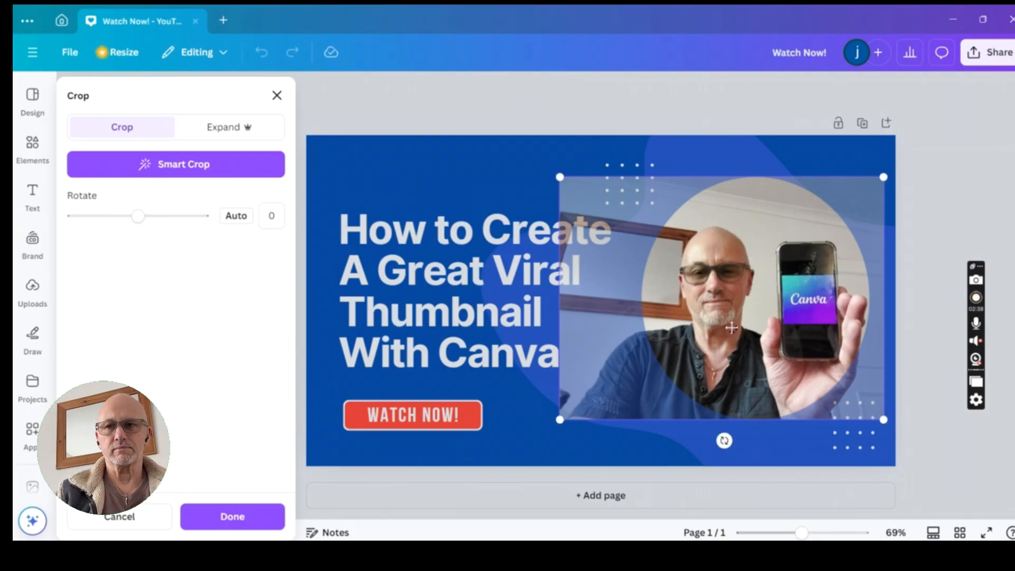
key("Return")
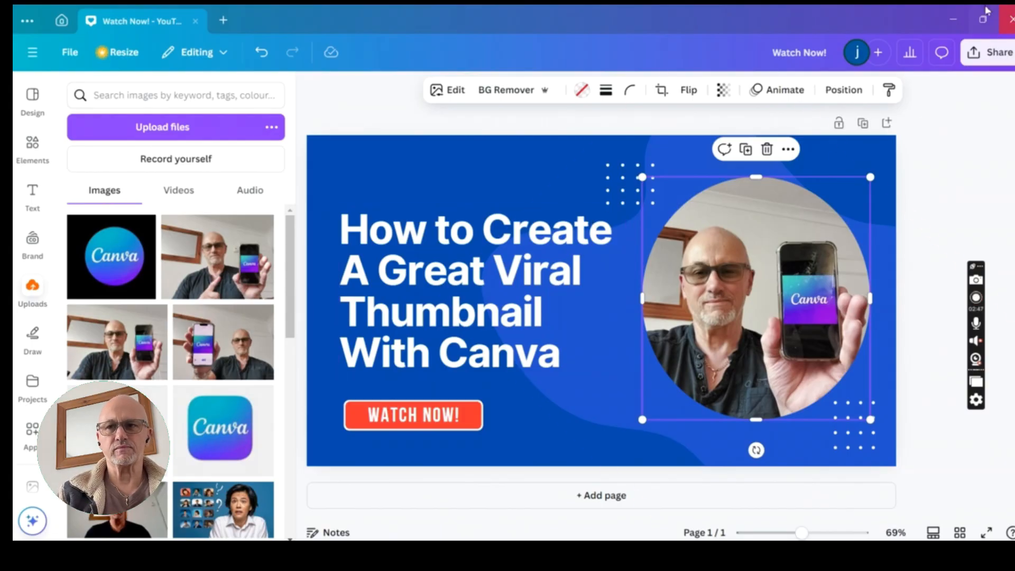
left_click(993, 53)
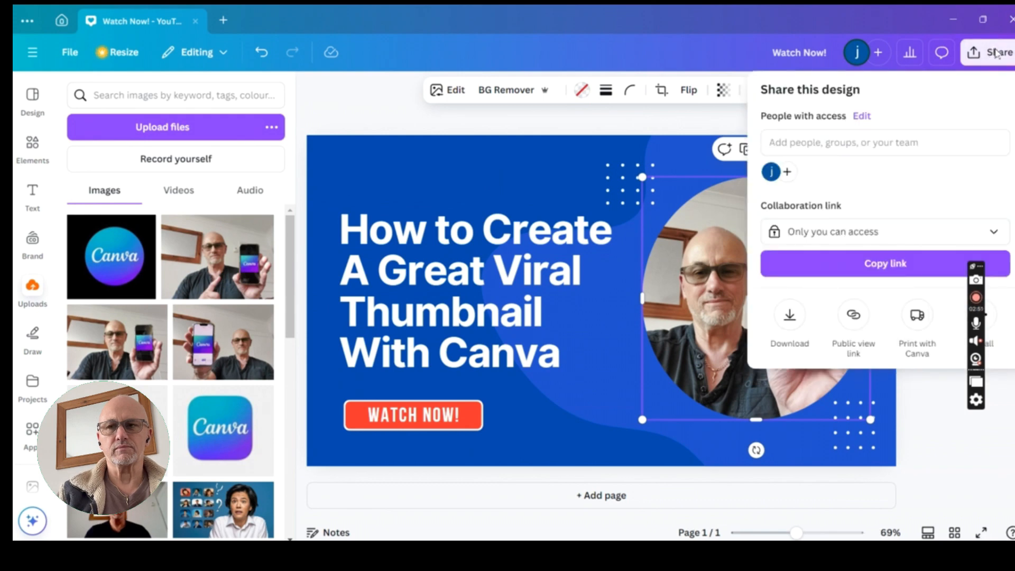
left_click(503, 253)
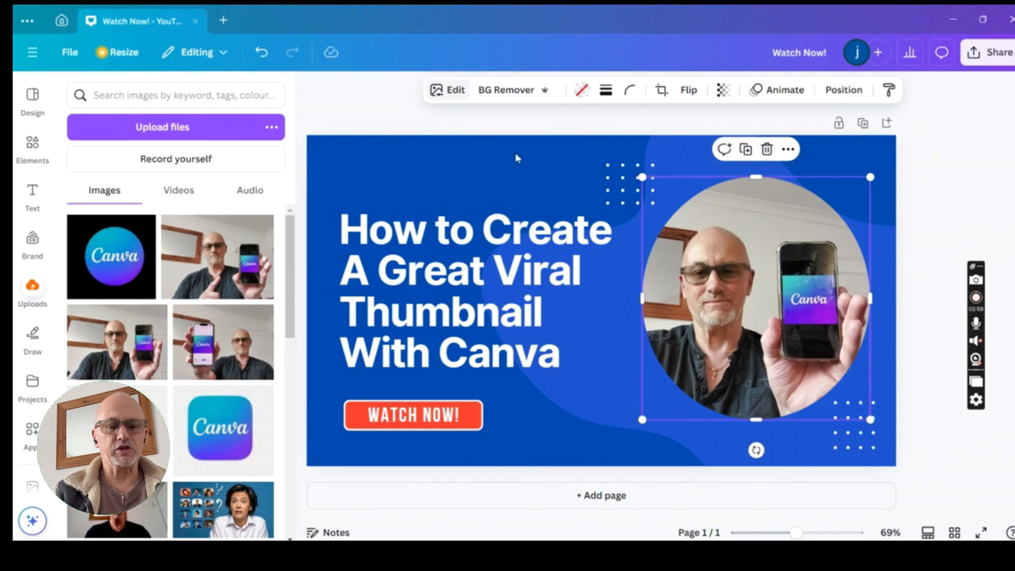
Step: Apply the Outline text effect to the "How to Create A Great Viral Thumbnail With Canva" heading and colour the outline black
left_click(516, 249)
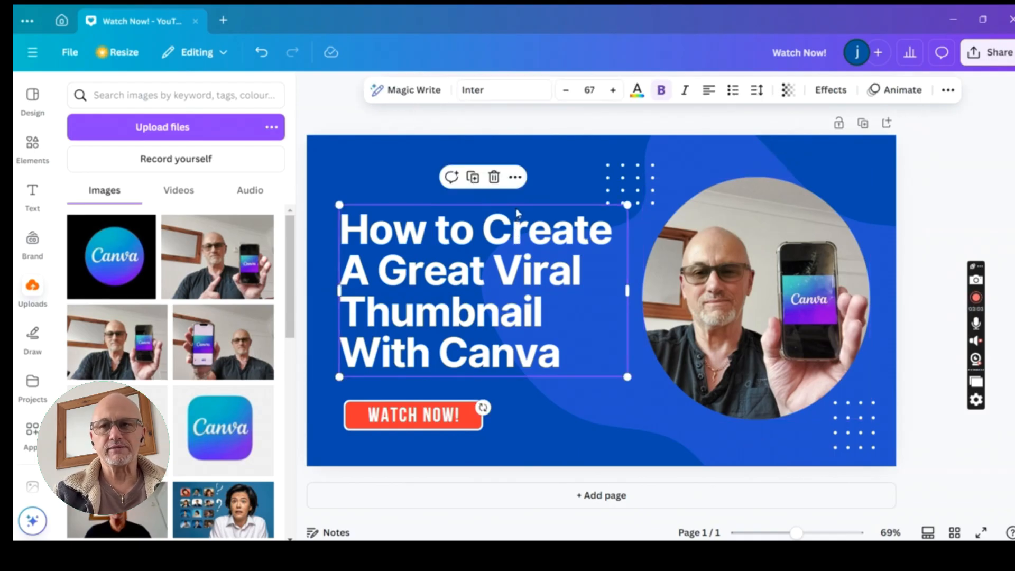
left_click(830, 90)
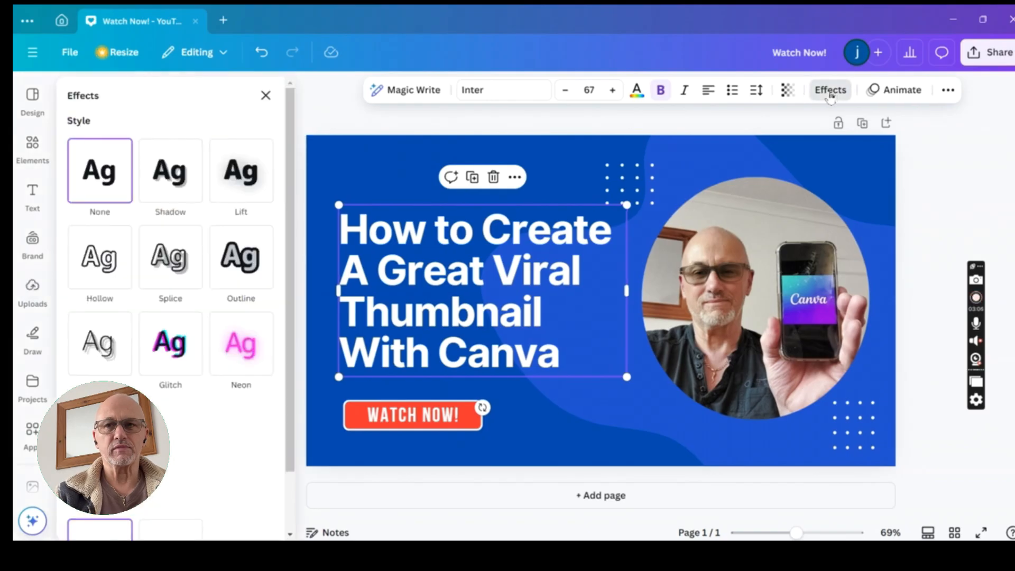
left_click(231, 261)
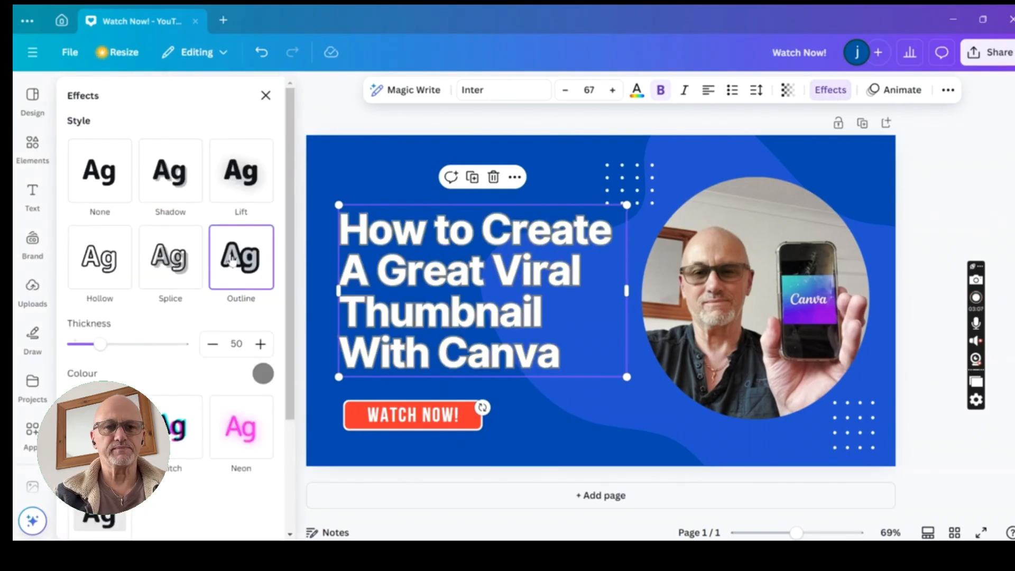
left_click(262, 373)
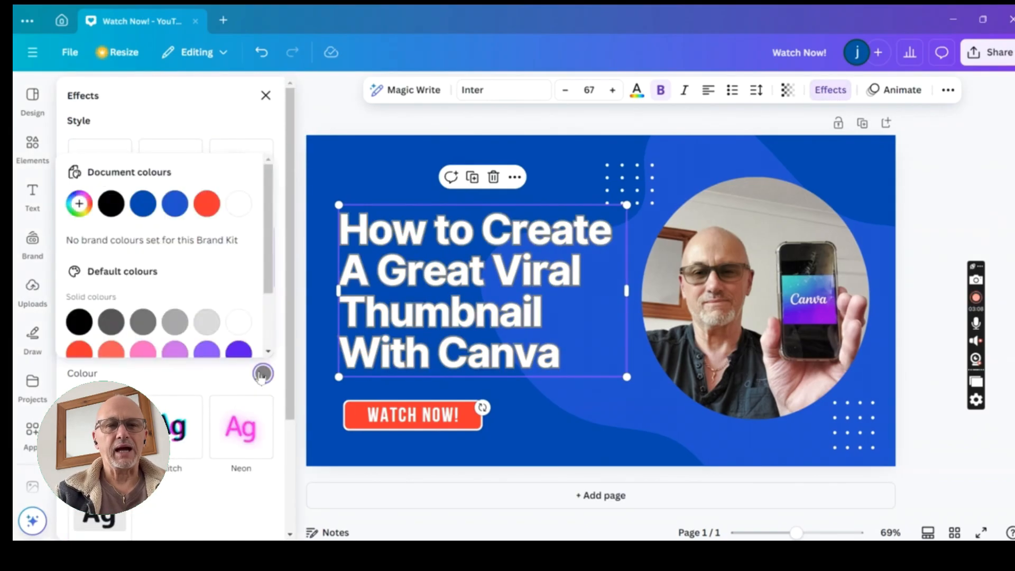
left_click(80, 322)
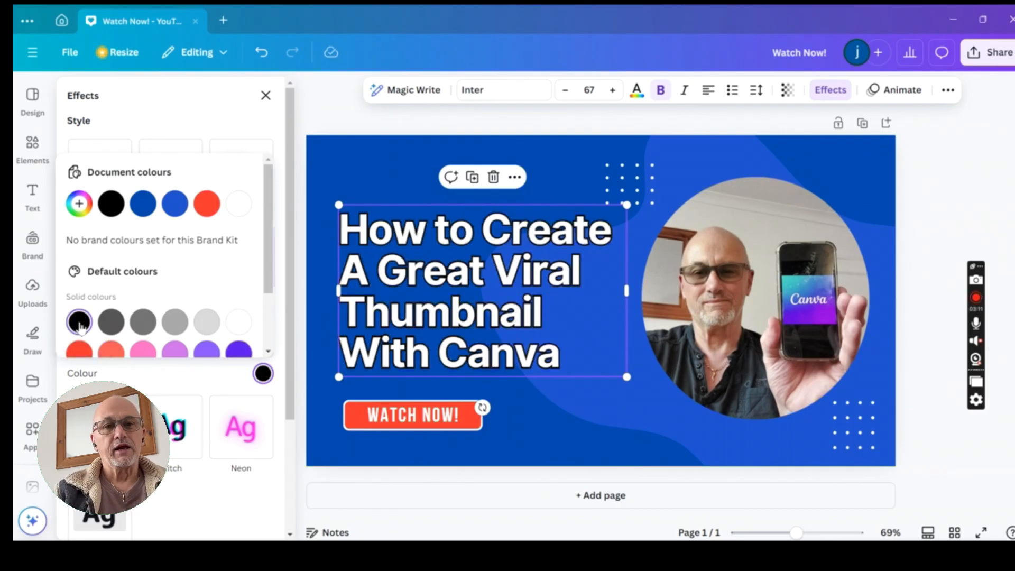
scroll(273, 283, "down", 2)
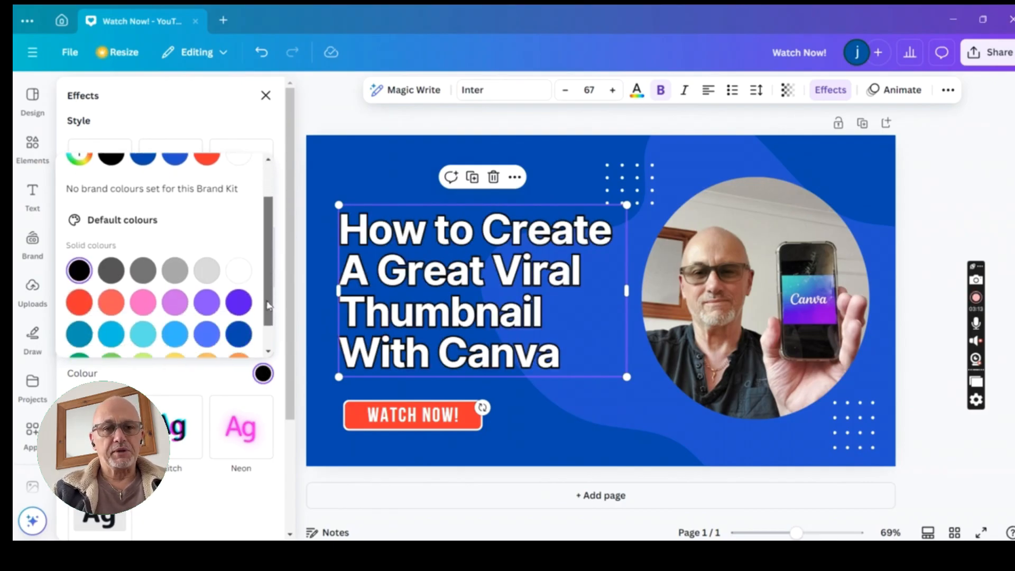
scroll(272, 280, "up", 2)
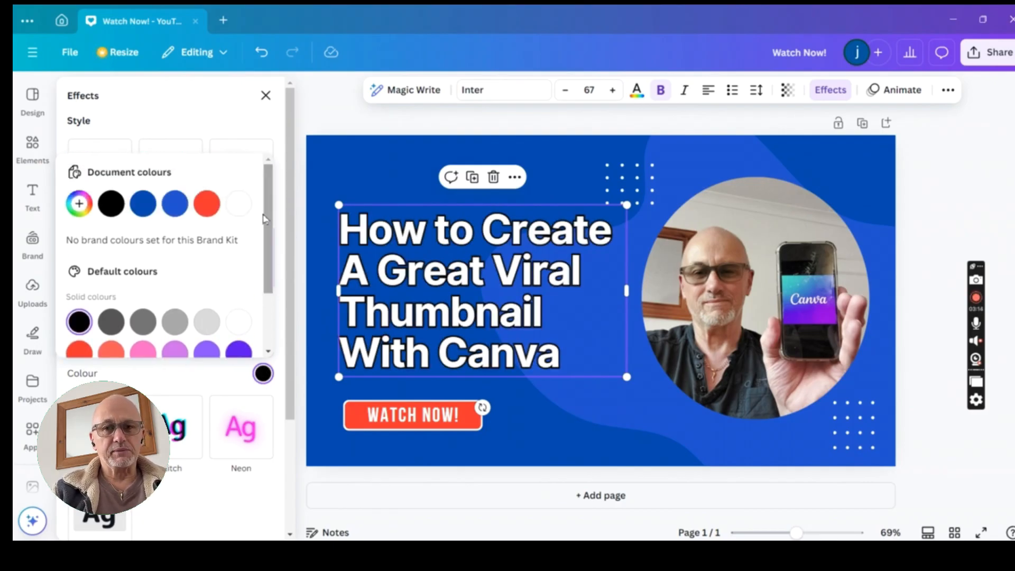
left_click(265, 95)
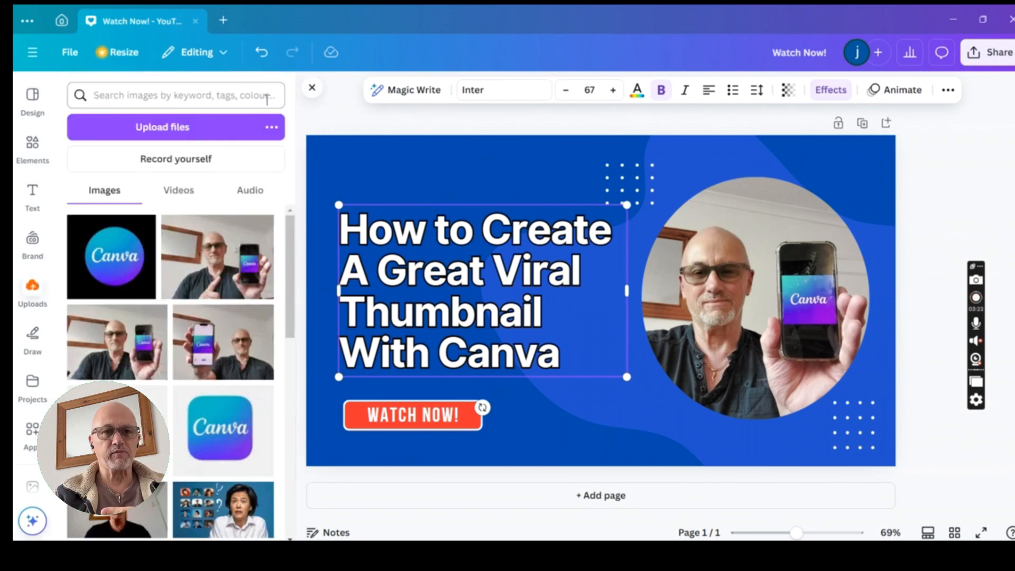
Step: Set the thickness of the heading's Outline effect to 148
left_click(421, 260)
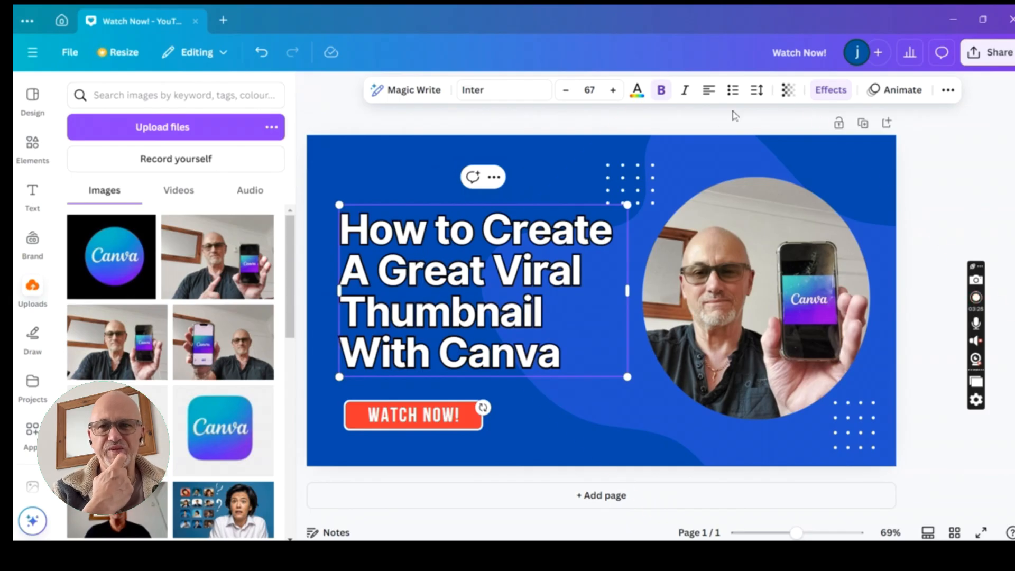
left_click(830, 90)
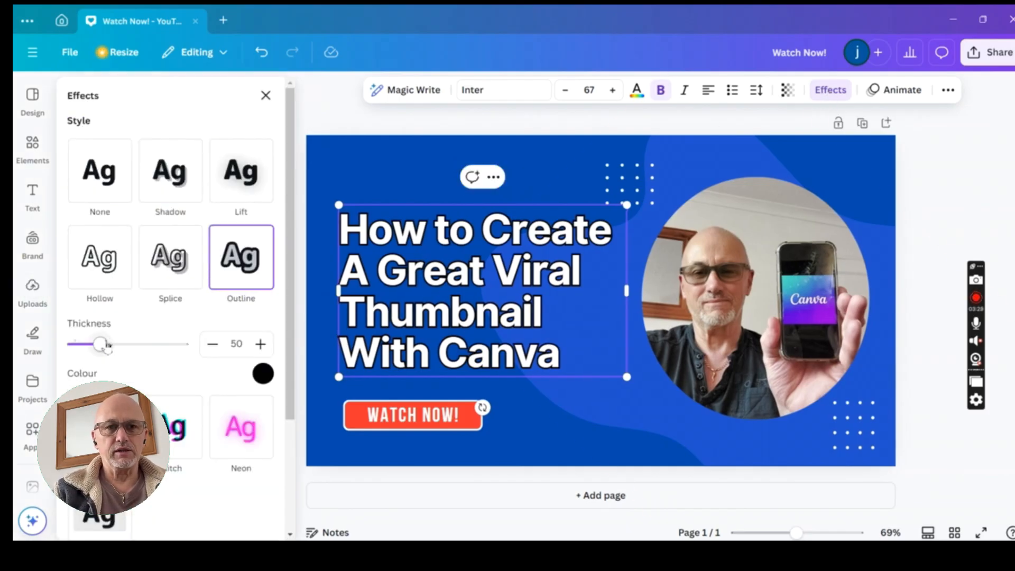
left_click_drag(102, 344, 157, 349)
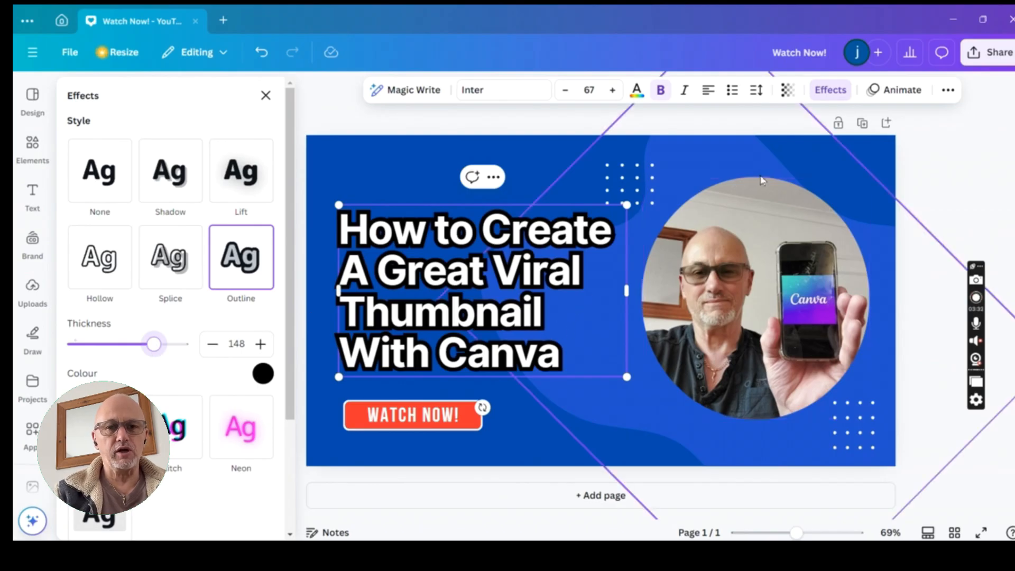
Step: Download the thumbnail as a PNG and save it in the Downloads folder under the name "Watch Now!"
left_click(997, 54)
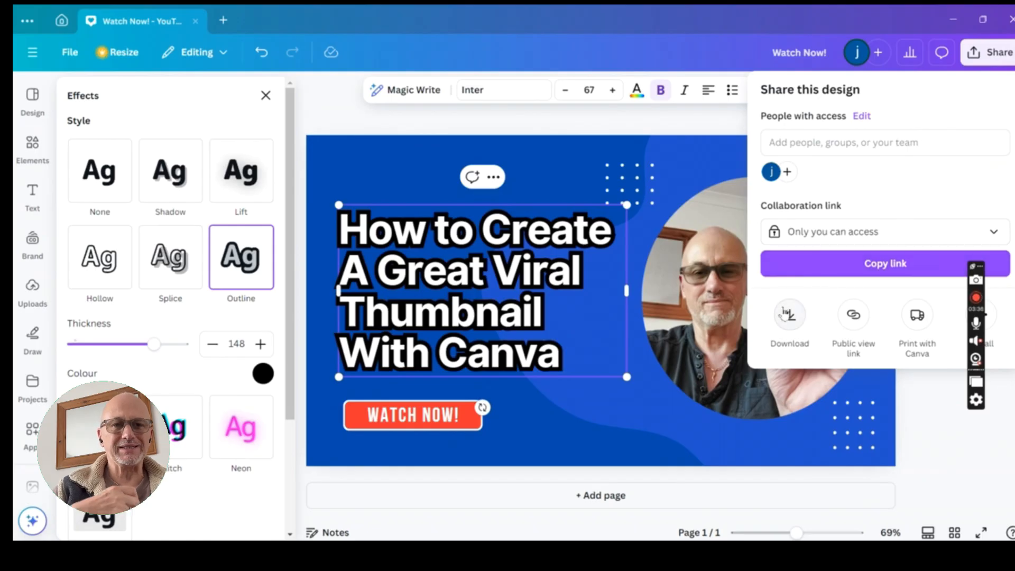
left_click(789, 313)
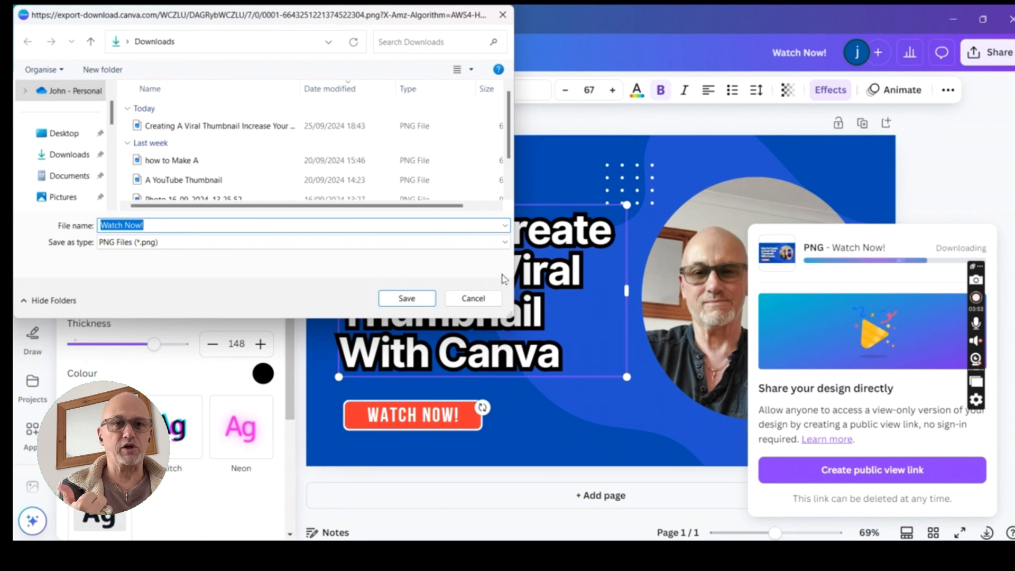
left_click(405, 300)
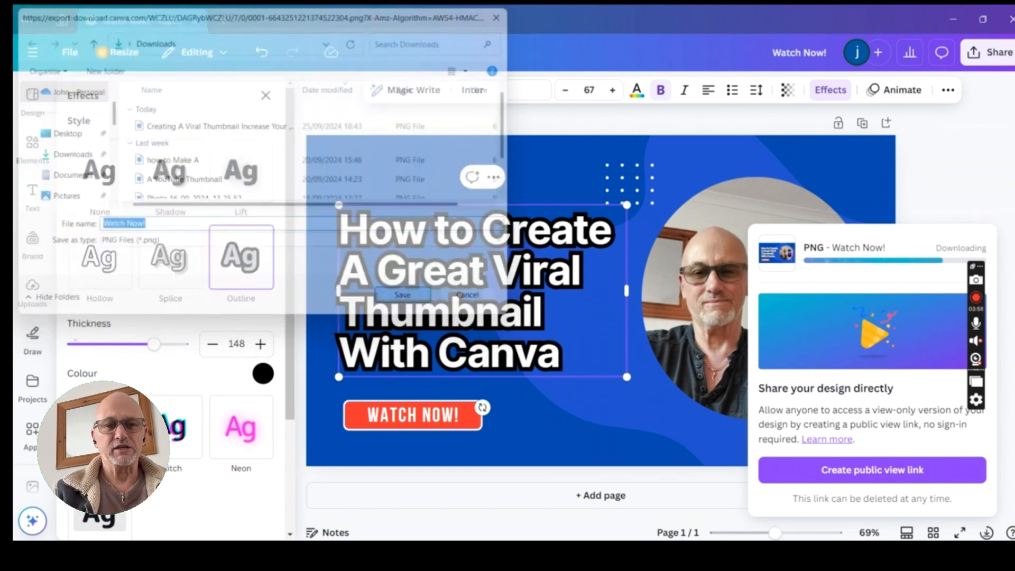